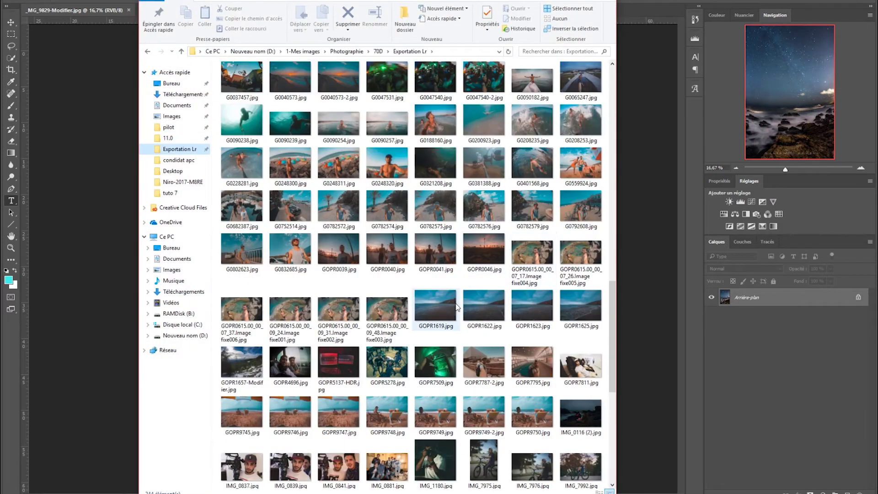
- Try to bring the photo GOPR1622.jpg from the Exportation Lr folder into the image editor
scroll(458, 308, down, 3)
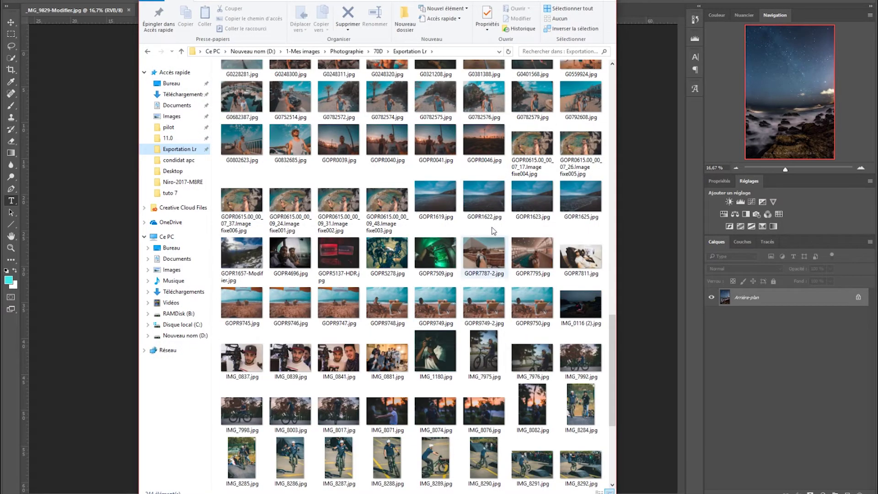
drag(484, 201, 82, 204)
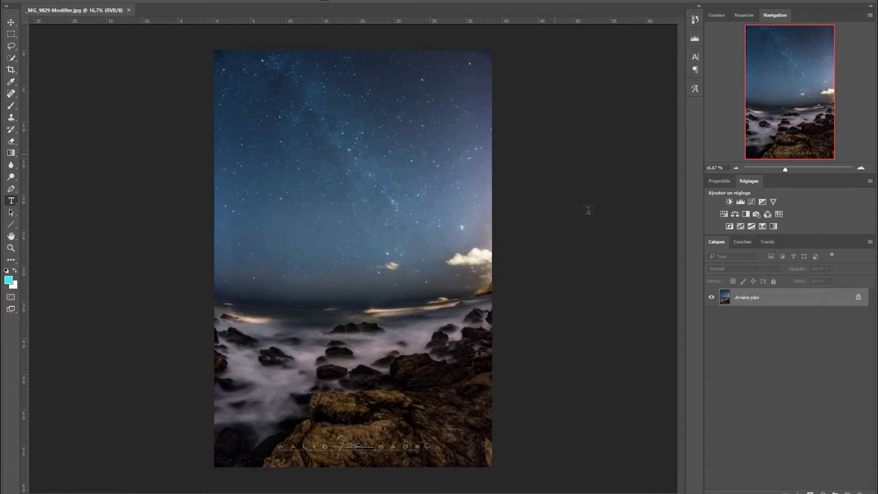
- Start a new document named "test" and set its width and height units to Pixels
click(29, 0)
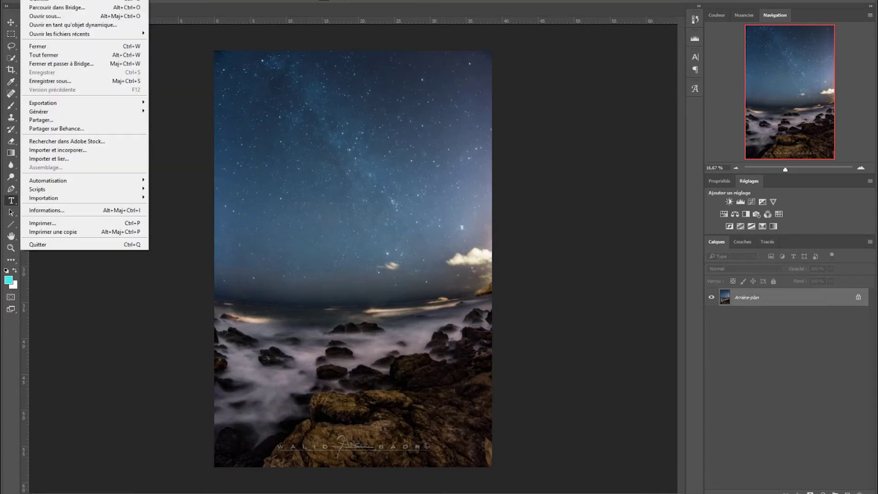
click(40, 0)
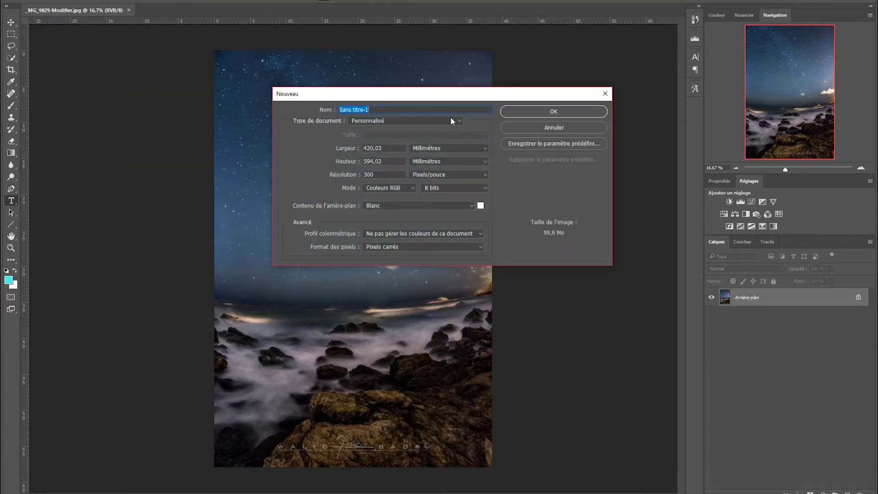
text(test)
click(451, 148)
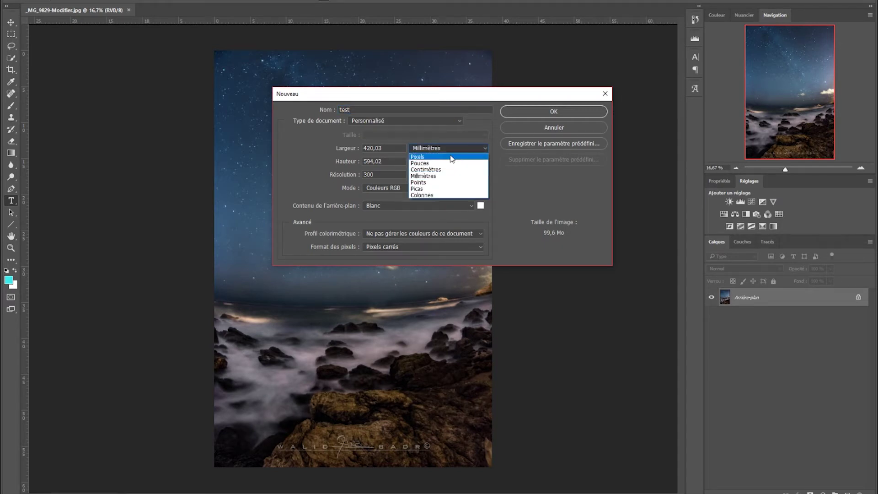
click(452, 158)
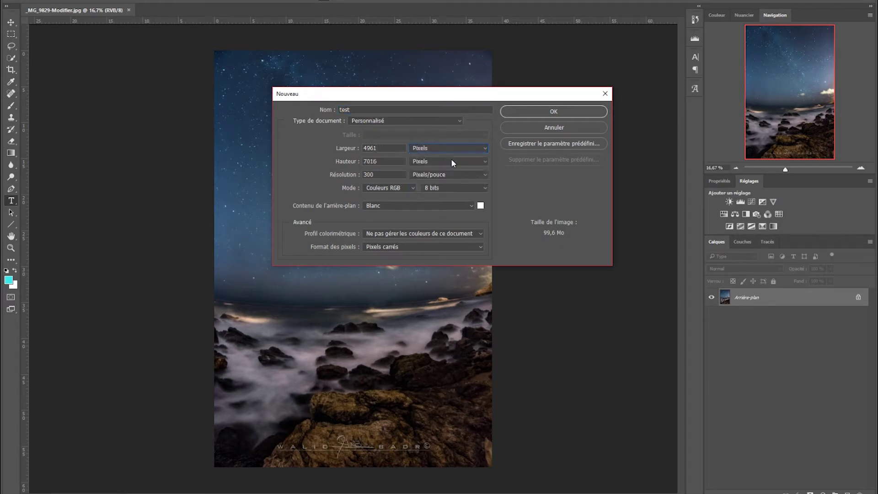
- Choose the Film et vidéo document type for the new document, keeping HDTV 1080 p at 1920 x 1080 pixels, and create it
click(455, 122)
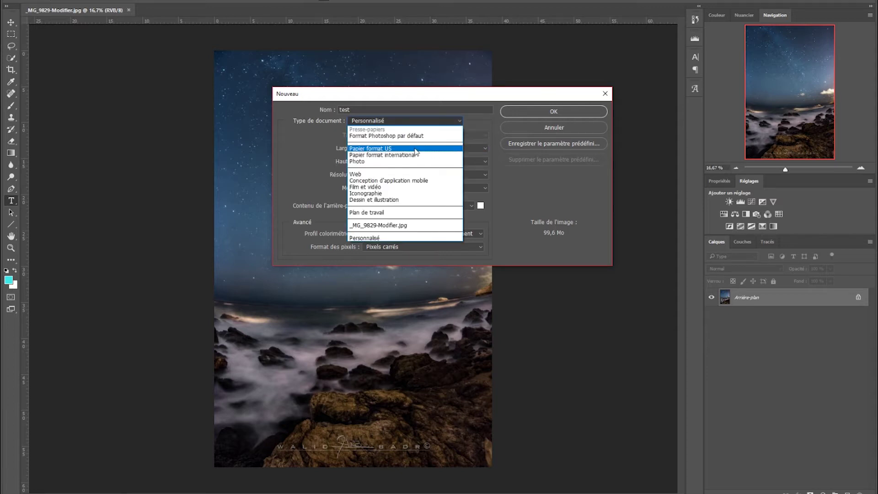
click(416, 151)
click(430, 122)
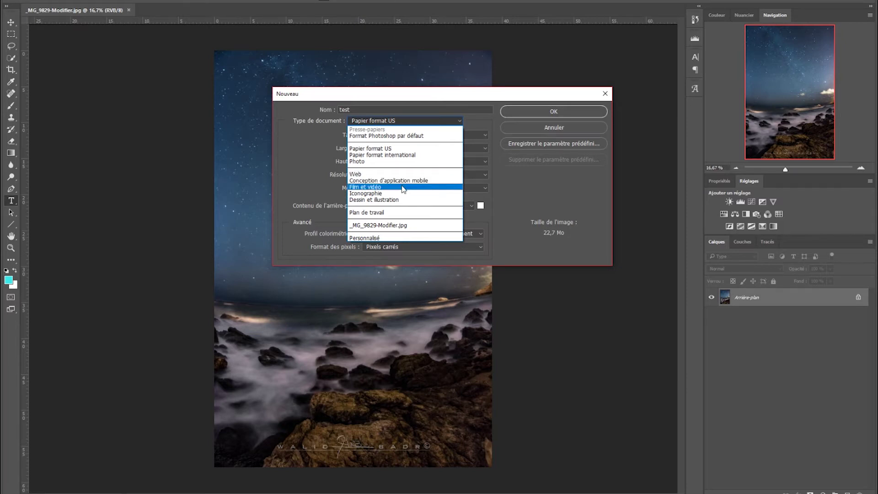
click(383, 187)
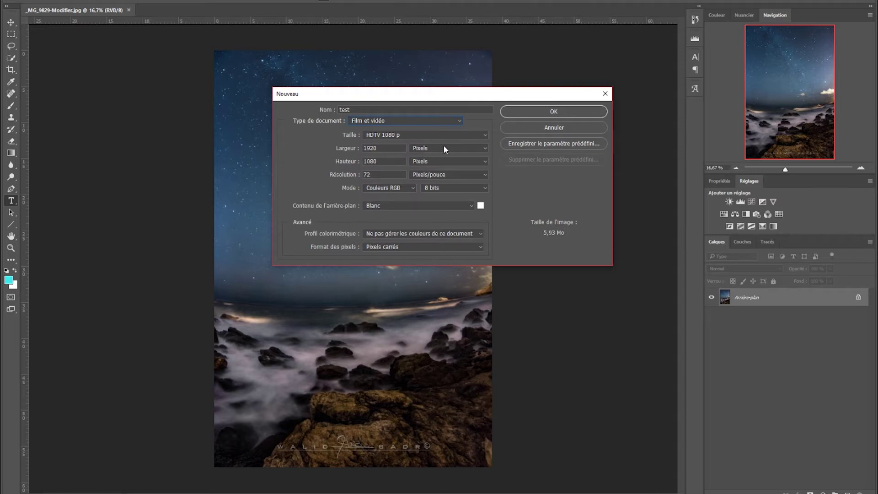
click(554, 112)
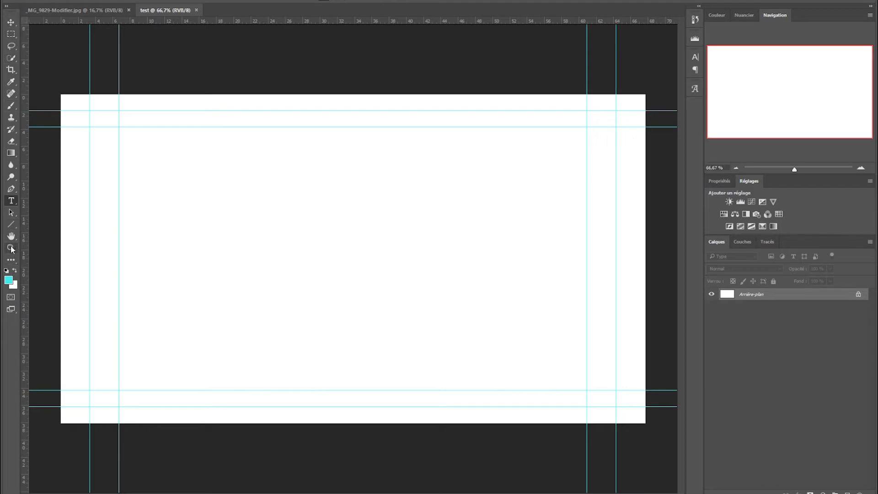
- Reset the colours to default black and white, and remove the outermost vertical guide on the left of the test document
key(d)
key(v)
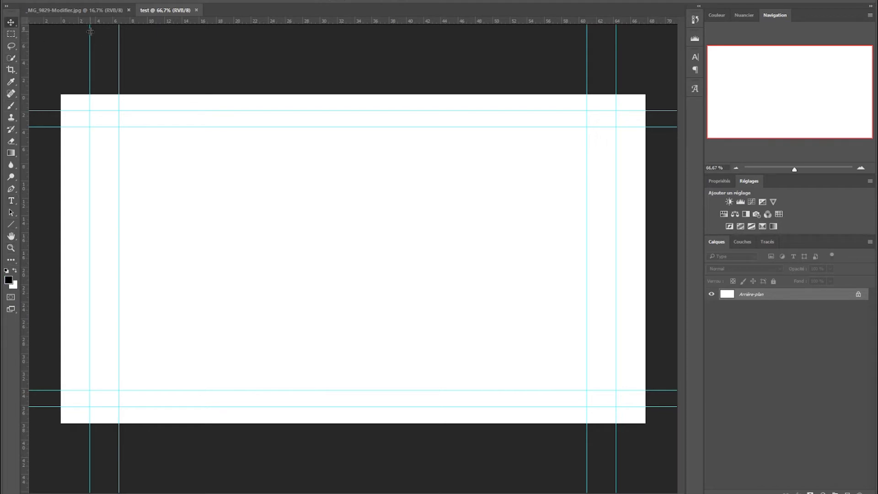
drag(90, 30, 5, 50)
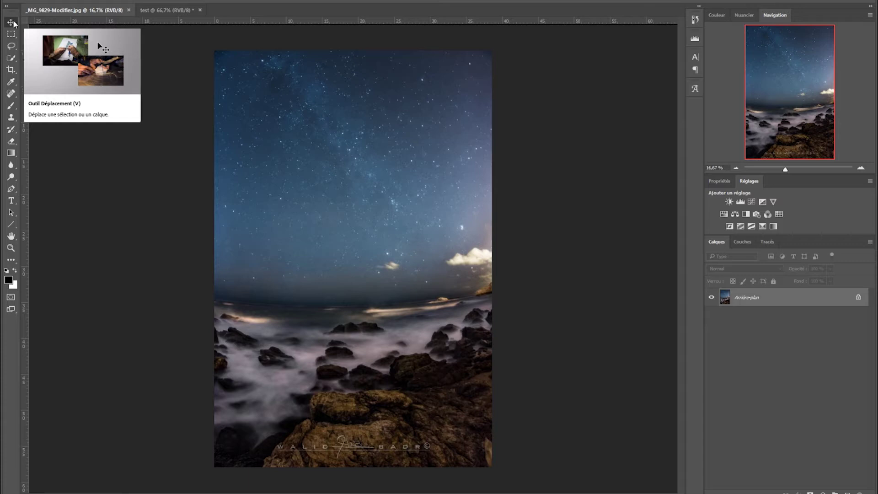
- Paint a large black blob over the sky on a new layer of _MG_9829-Modifier.jpg and shift it with the Move tool
key(ctrl+shift+alt+n)
key(b)
mouse_move(403, 215)
mouse_down()
mouse_move(288, 198)
mouse_move(376, 156)
mouse_move(416, 215)
mouse_up()
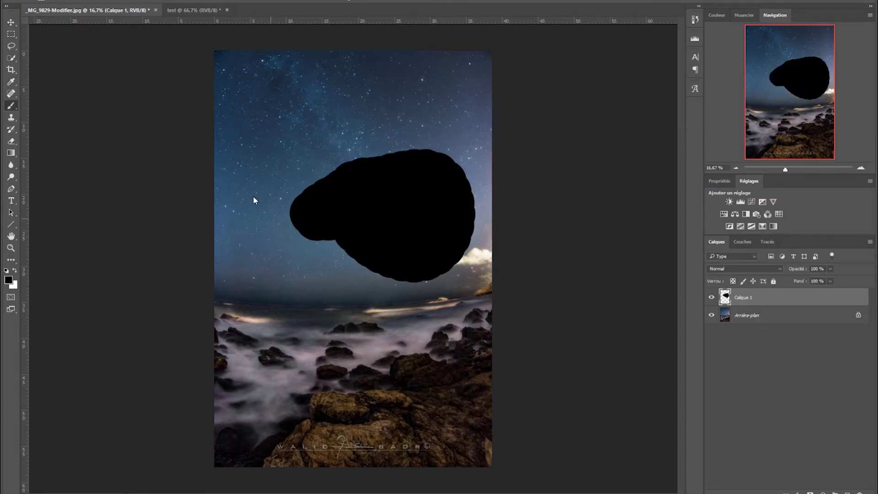
click(15, 22)
drag(433, 219, 410, 153)
drag(407, 205, 462, 183)
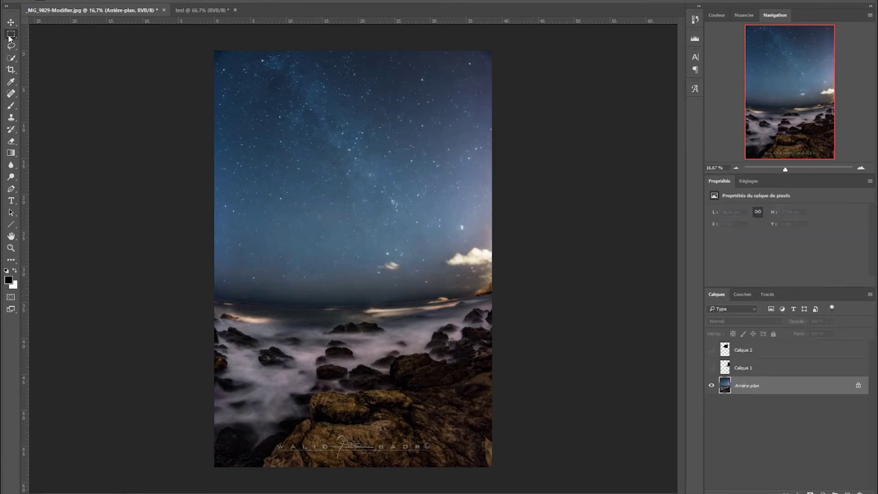
- Duplicate the background layer and draw a rectangular selection about 28.3 x 13.2 cm across the lower sky
right_click(10, 38)
click(67, 34)
key(ctrl+j)
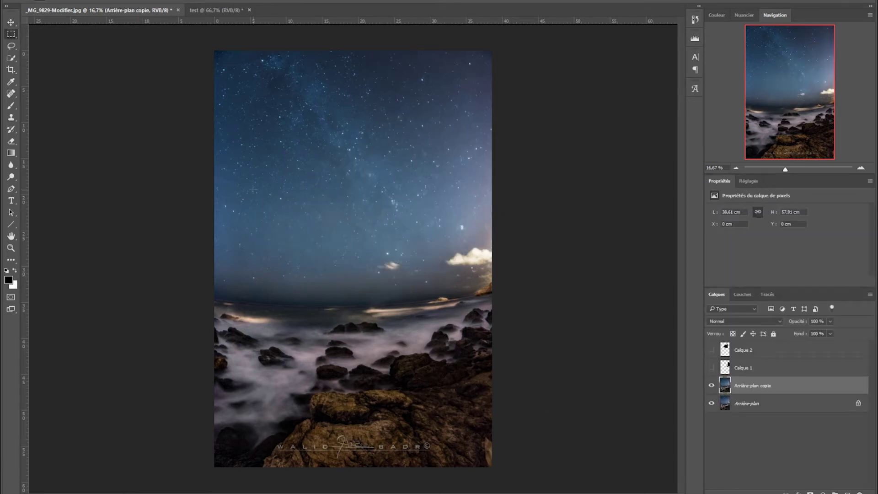
drag(252, 189, 455, 284)
- Cut the selected rectangle of sky onto its own layer and move it upward with the original background hidden
right_click(326, 224)
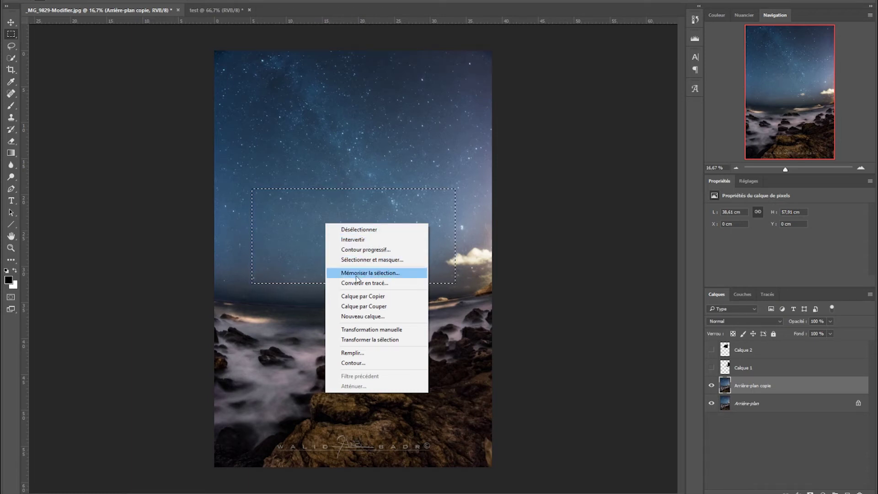
click(386, 311)
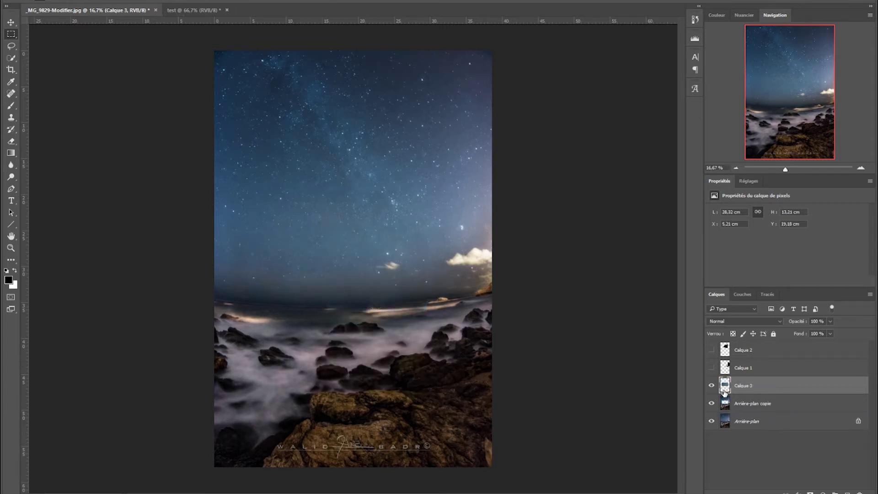
alt+click(712, 403)
click(712, 385)
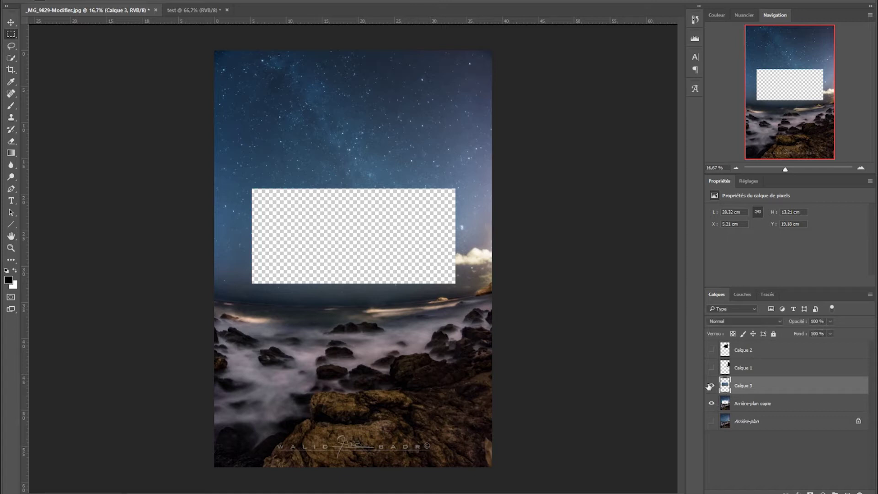
click(11, 22)
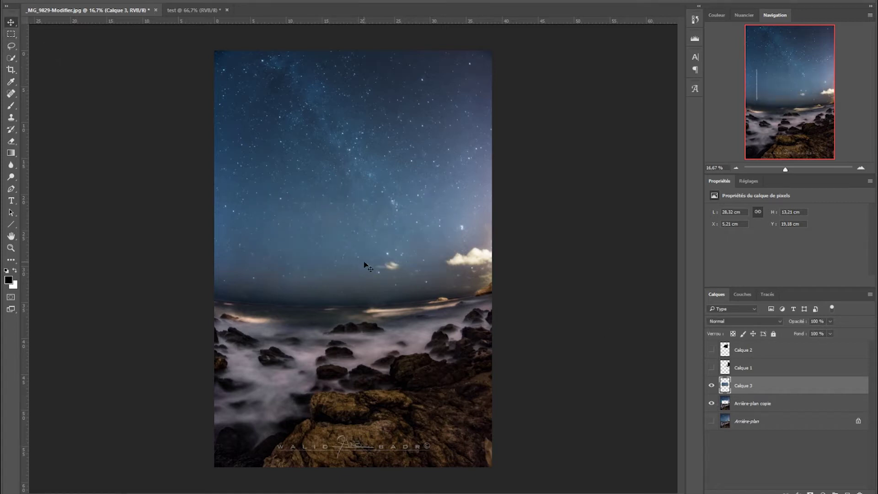
drag(365, 265, 363, 172)
- Copy the selected rectangle of sky onto its own layer and hide the original background layer
right_click(351, 239)
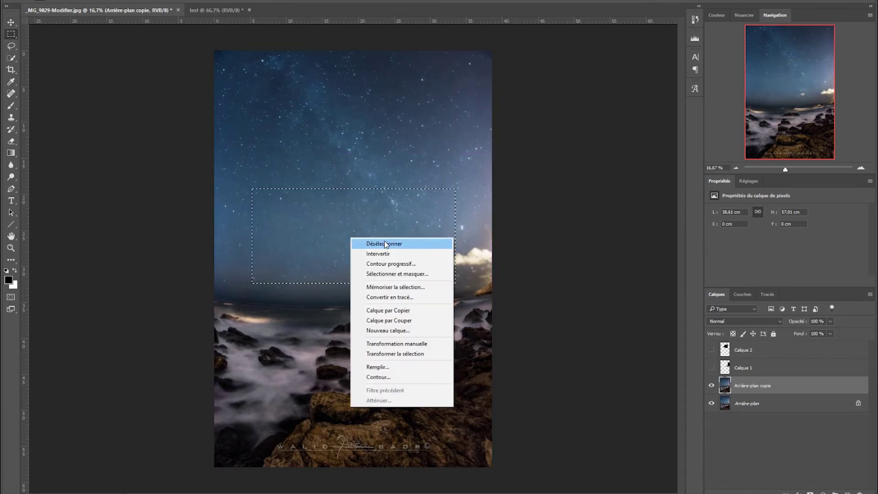
click(417, 310)
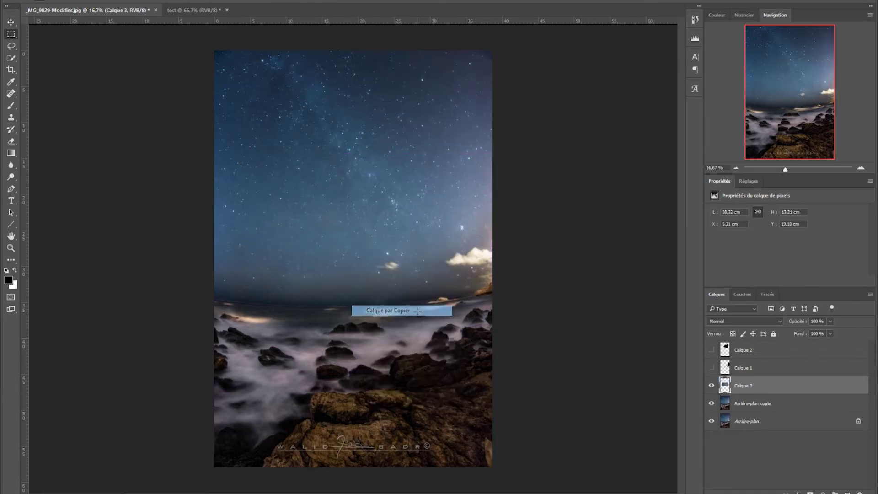
click(711, 421)
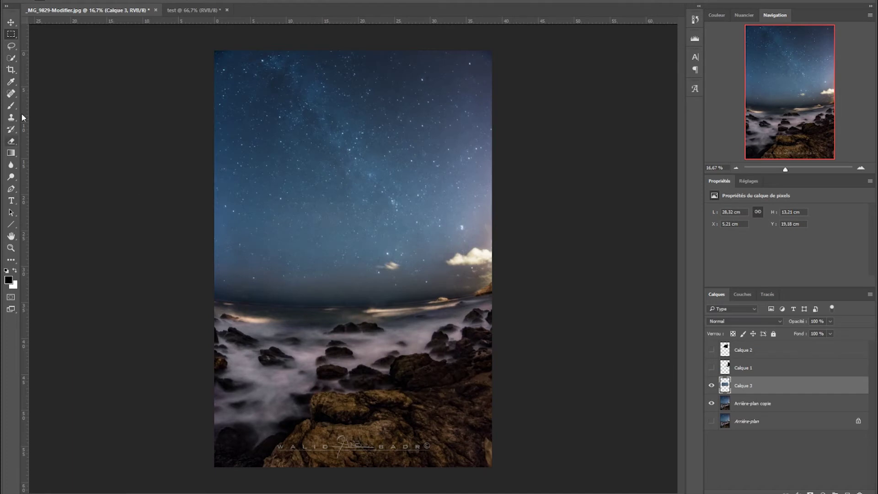
- Move the copied sky rectangle leftward over the photo, and delete its layer
click(11, 22)
drag(375, 281, 262, 260)
key(Delete)
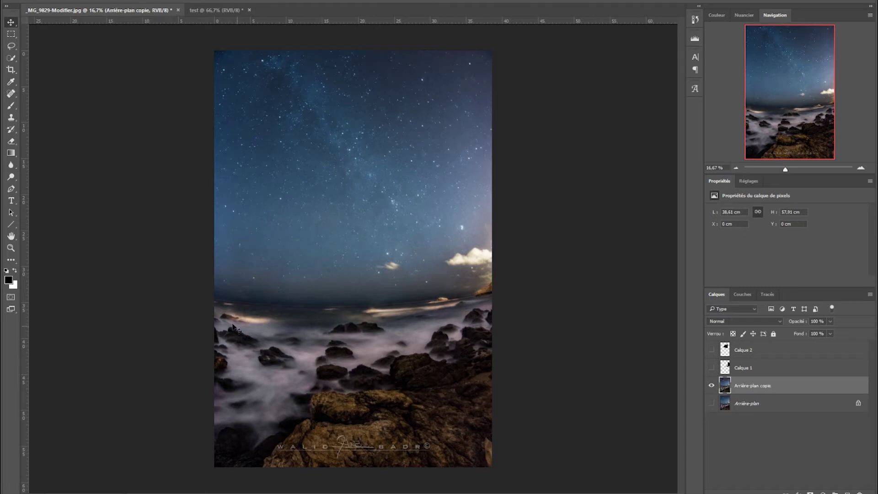
- Draw an elliptical selection over the sky and horizon in the middle of the photo, and clear it
click(14, 37)
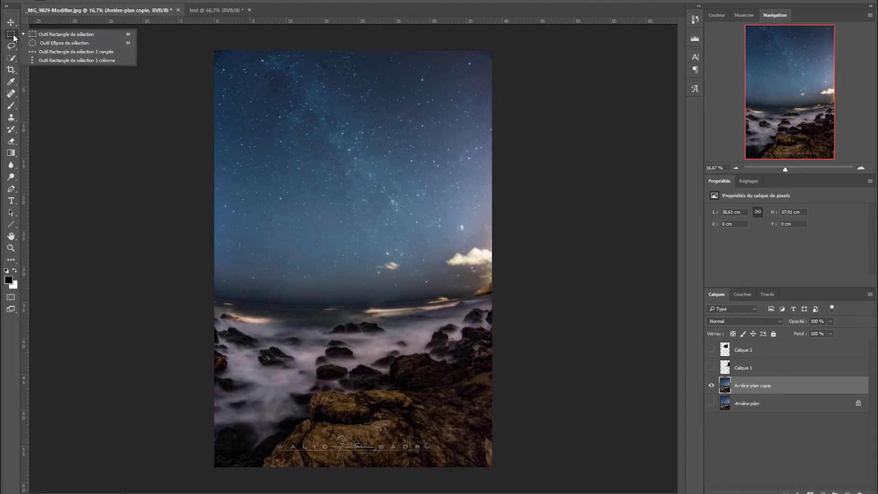
click(60, 43)
drag(274, 177, 433, 320)
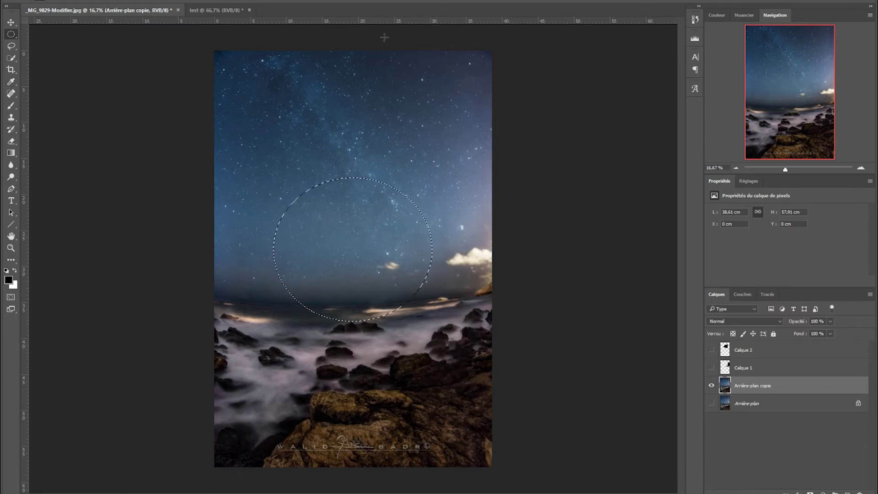
click(261, 272)
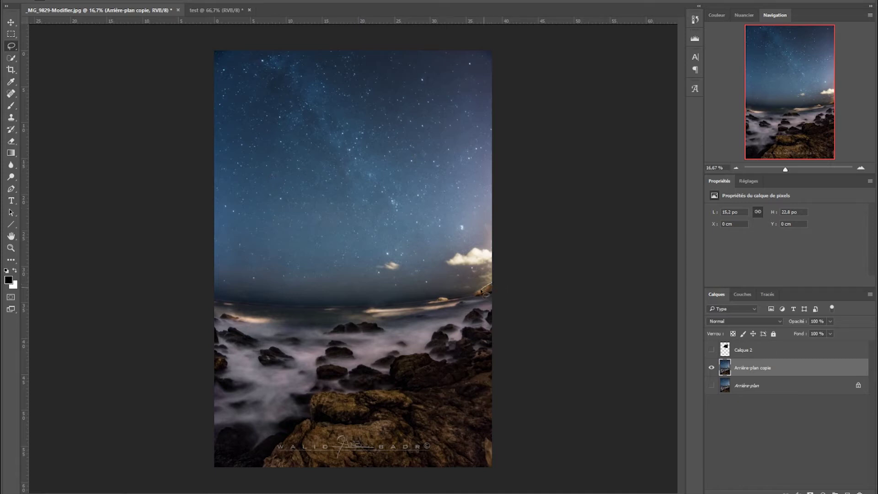
- Copy the sea and rocks below the horizon onto their own layer with a Lasso selection, and move the isolated piece downward
mouse_move(443, 301)
mouse_down()
mouse_move(364, 306)
mouse_move(569, 462)
mouse_move(504, 284)
mouse_up()
right_click(338, 362)
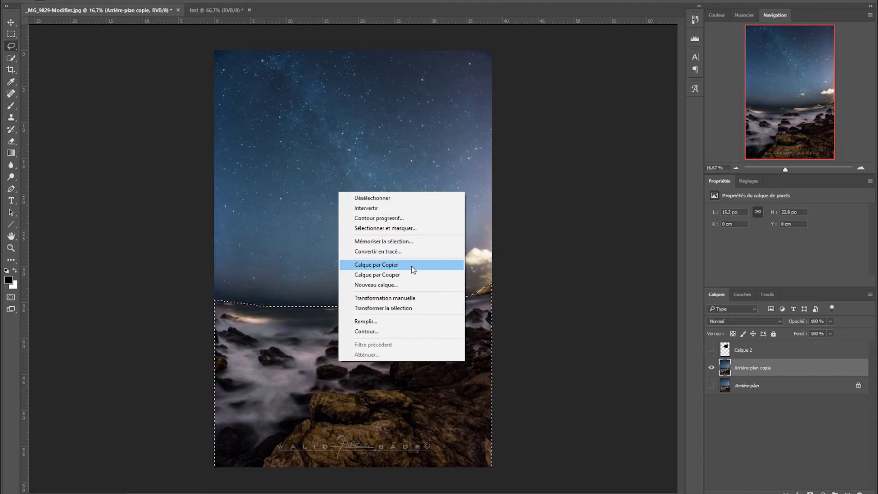
click(413, 267)
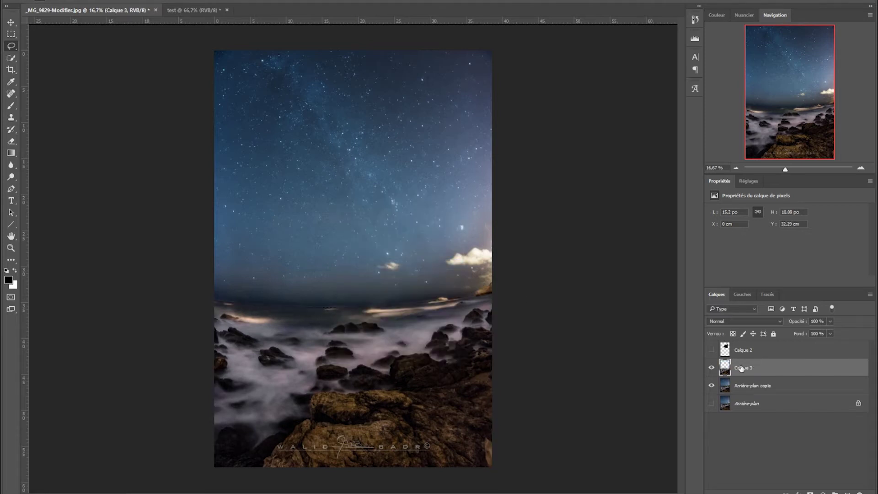
click(712, 386)
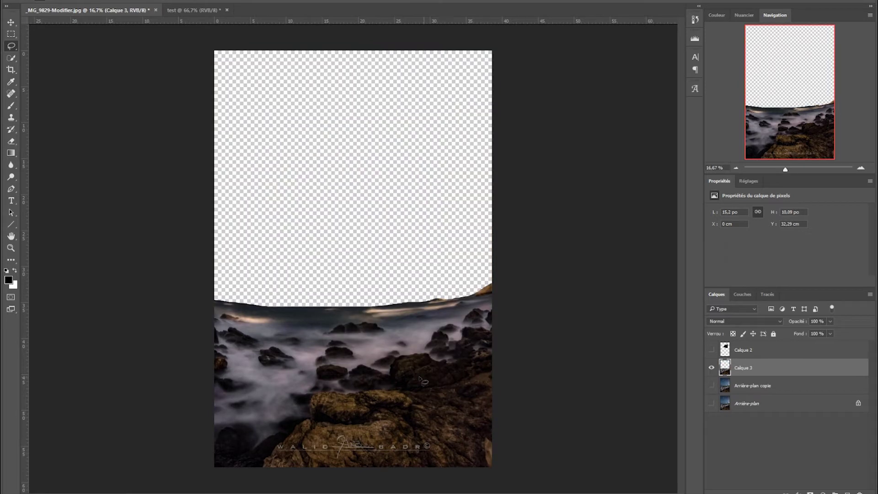
click(10, 22)
mouse_move(359, 344)
mouse_down()
mouse_move(355, 229)
mouse_move(443, 220)
mouse_move(336, 214)
mouse_move(362, 357)
mouse_move(421, 238)
mouse_move(379, 206)
mouse_move(377, 343)
mouse_move(405, 375)
mouse_move(403, 432)
mouse_up()
- Outline an irregular area of sky with the Polygonal Lasso, copy it onto its own layer and hide the duplicated background
right_click(11, 46)
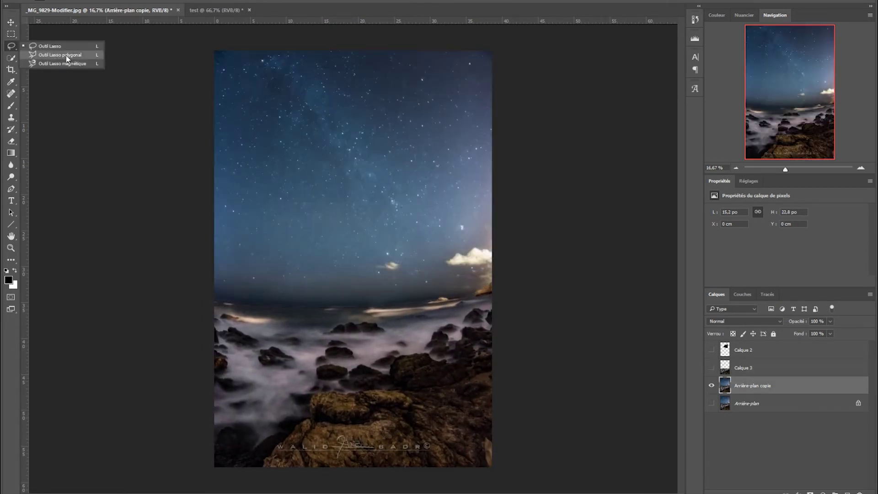
click(67, 55)
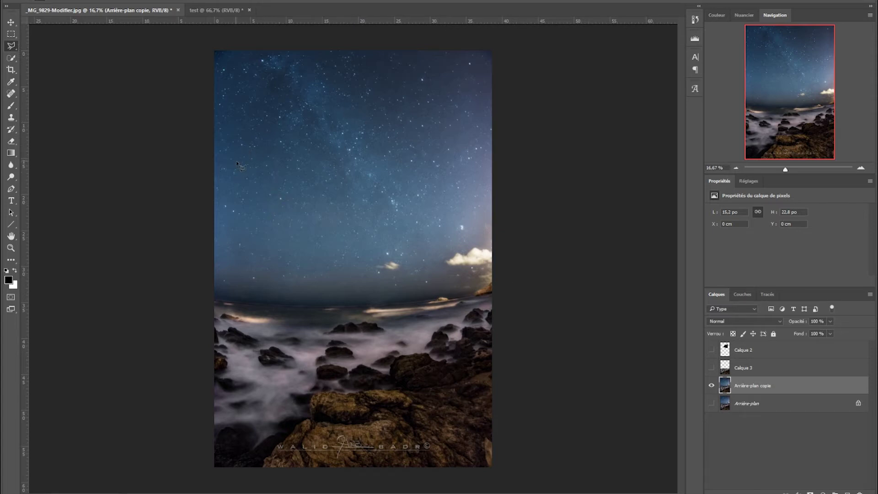
click(270, 154)
click(308, 144)
click(378, 142)
click(419, 147)
click(450, 177)
click(434, 206)
click(419, 216)
click(378, 228)
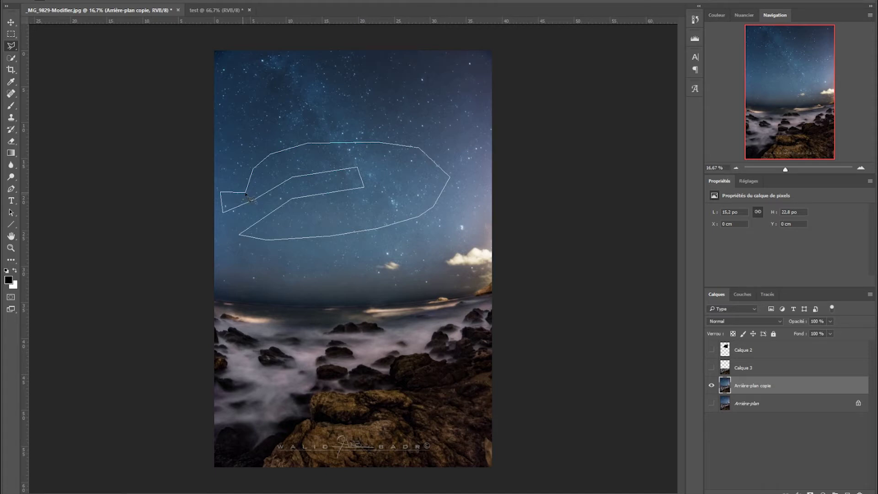
click(246, 194)
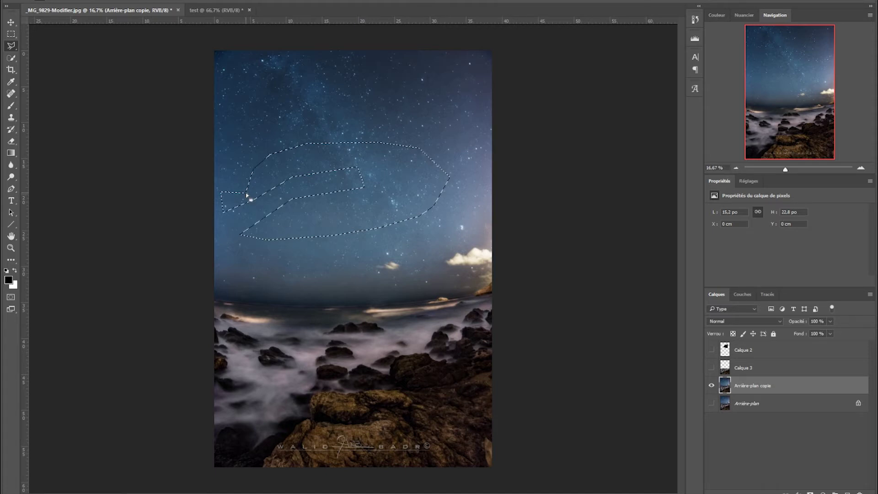
key(ctrl+j)
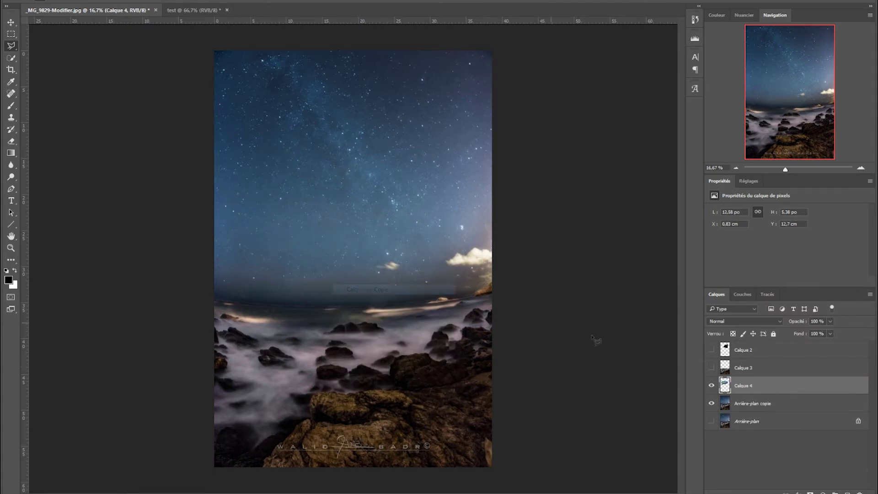
click(714, 402)
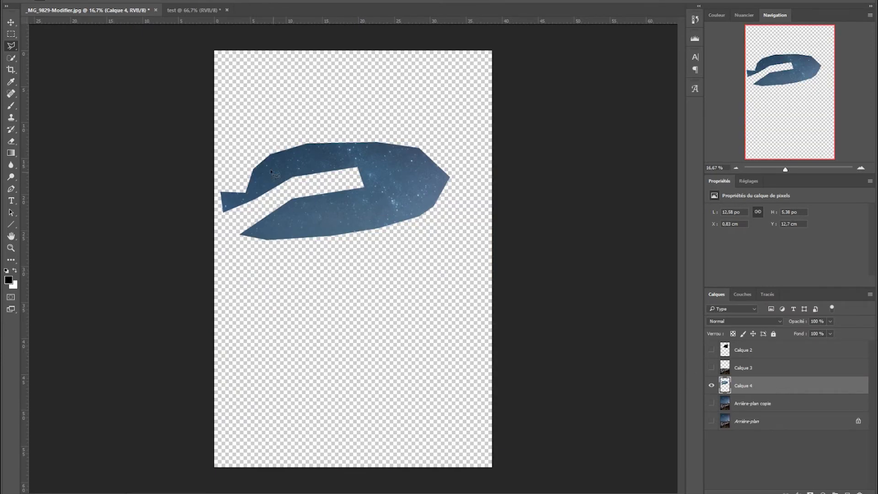
- Switch to the Magnetic Lasso and start a selection outline in the upper sky of the photo
click(10, 45)
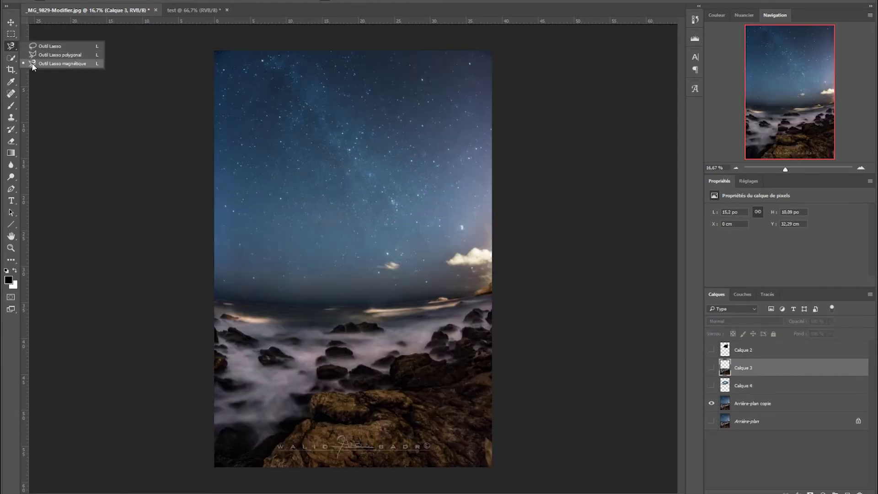
click(64, 65)
click(11, 46)
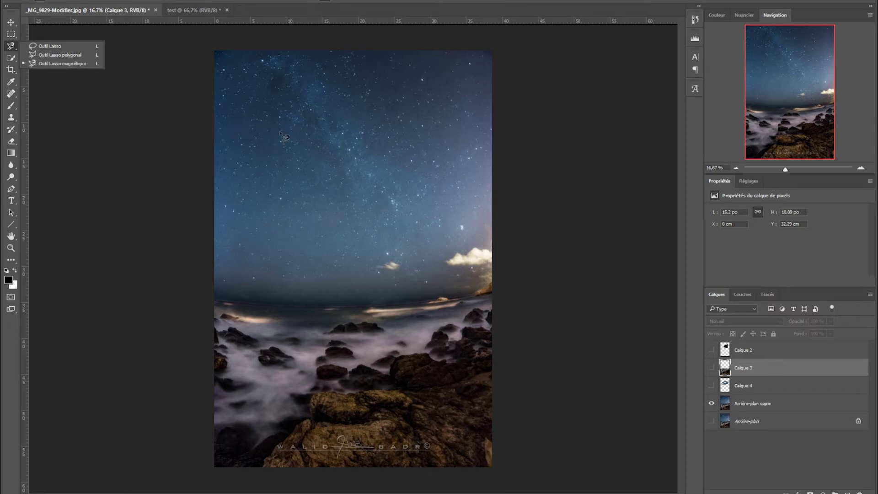
click(257, 116)
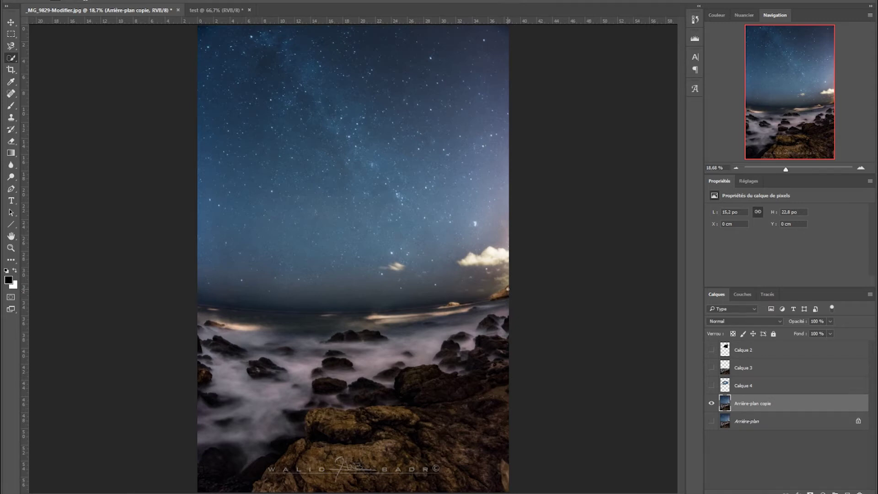
- Select the sea and rocks below the horizon with the Quick Selection tool, extending the selection to the whole foreground
mouse_move(491, 301)
mouse_down()
mouse_move(448, 318)
mouse_move(385, 327)
mouse_move(266, 380)
mouse_move(244, 396)
mouse_move(231, 440)
mouse_move(234, 372)
mouse_move(212, 352)
mouse_up()
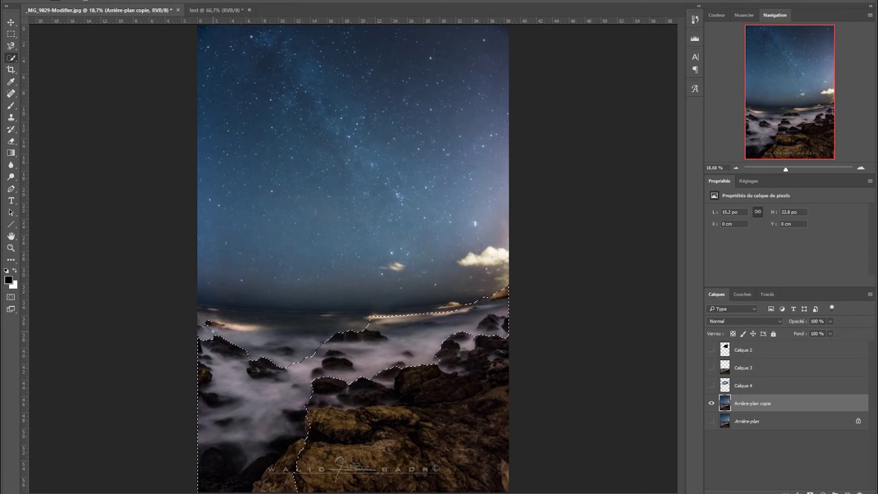
drag(212, 331, 217, 347)
drag(277, 323, 397, 314)
- Start a free transform on the selected sea and rocks, and try to adjust its bounding box
right_click(307, 193)
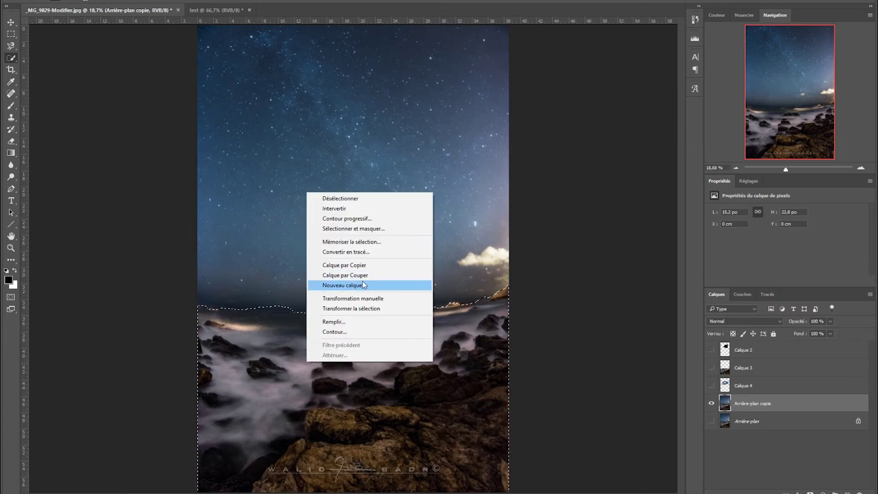
click(371, 298)
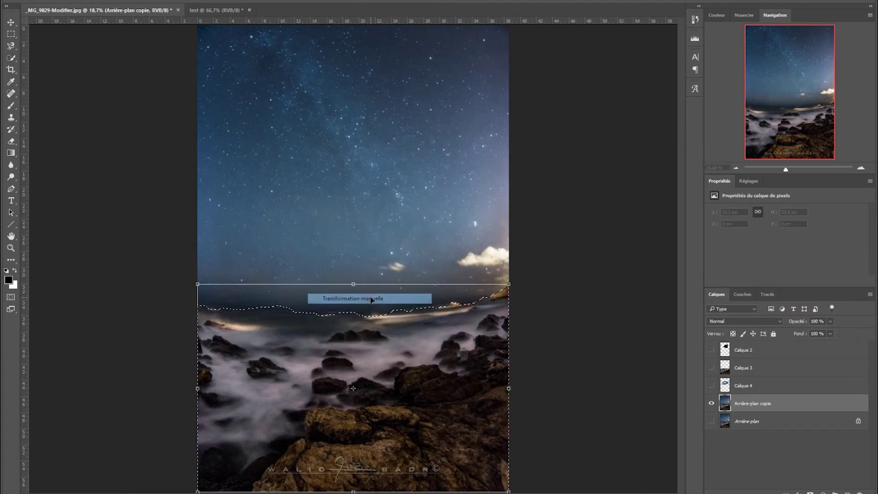
drag(509, 388, 509, 413)
- Select patches of the misty water one after another with the Magic Wand, and move the last selection outline up into the sky
right_click(11, 58)
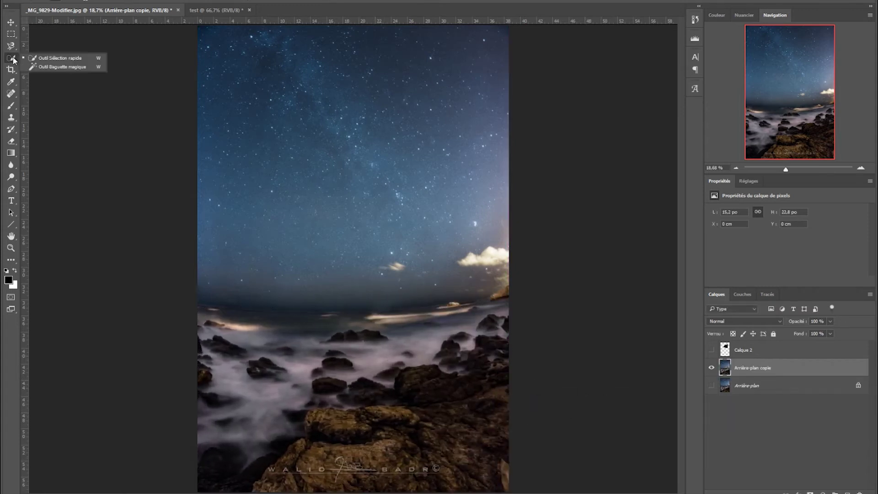
click(62, 67)
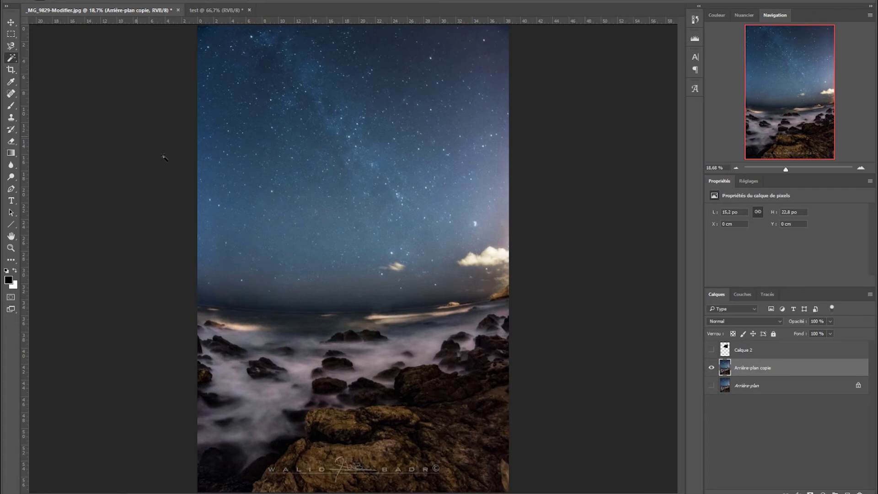
click(281, 328)
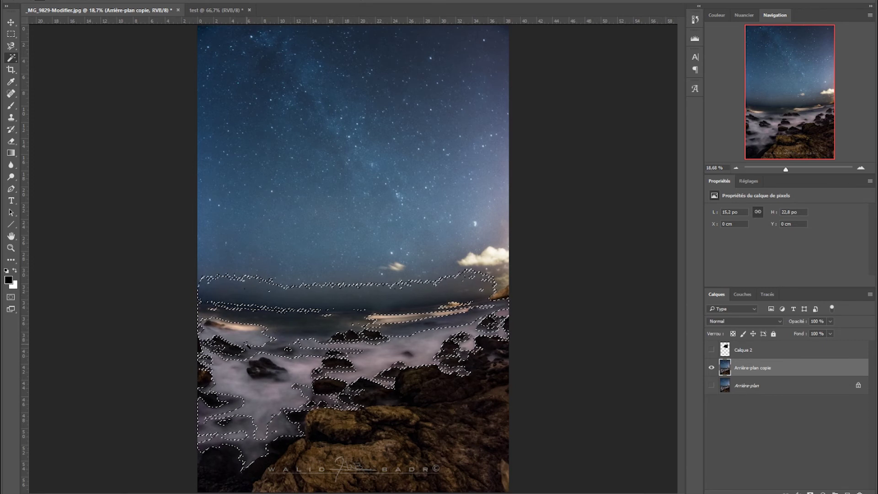
click(253, 341)
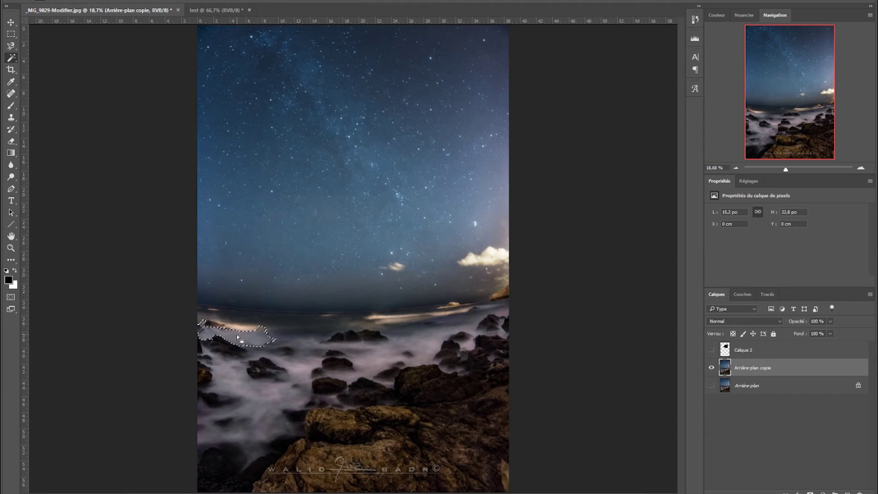
click(267, 411)
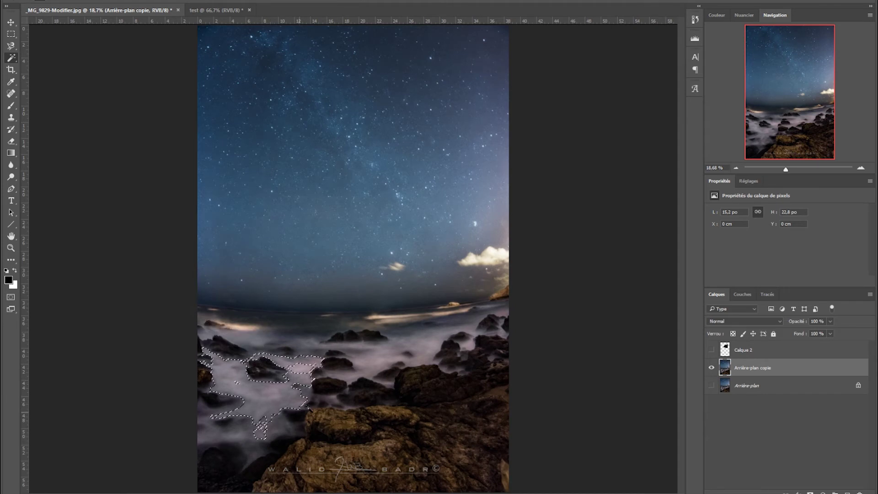
click(362, 370)
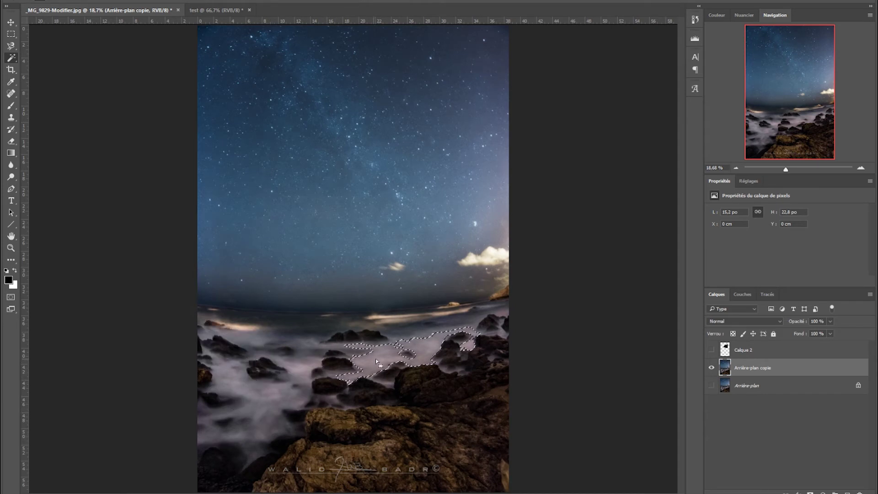
click(242, 396)
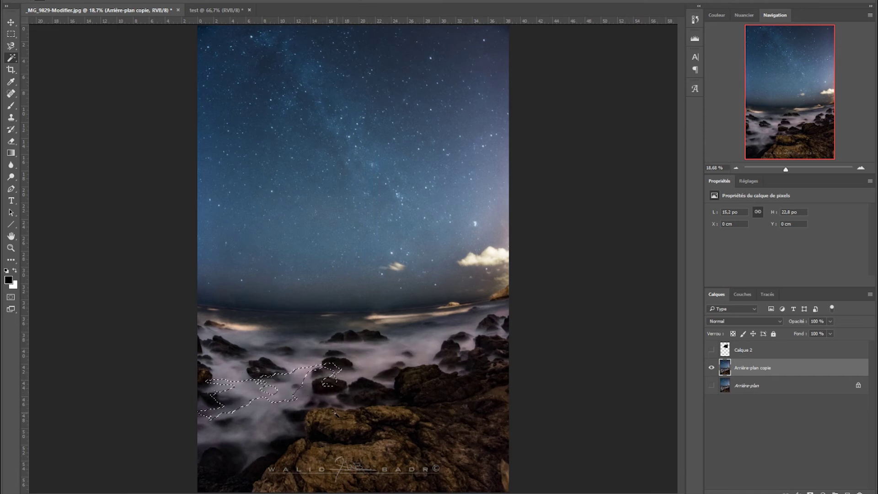
drag(246, 392, 340, 246)
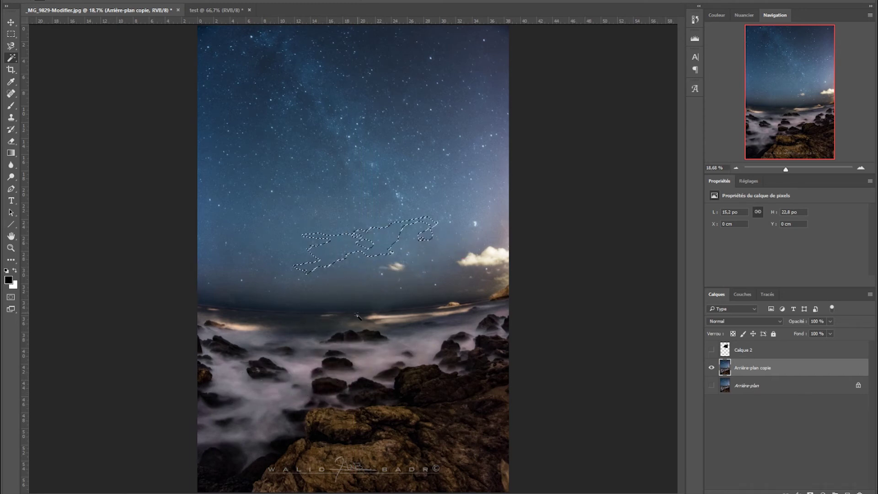
- Select the horizon band, misty water and rocks in turn with the Magic Wand, finishing on the dark foreground rocks
click(288, 344)
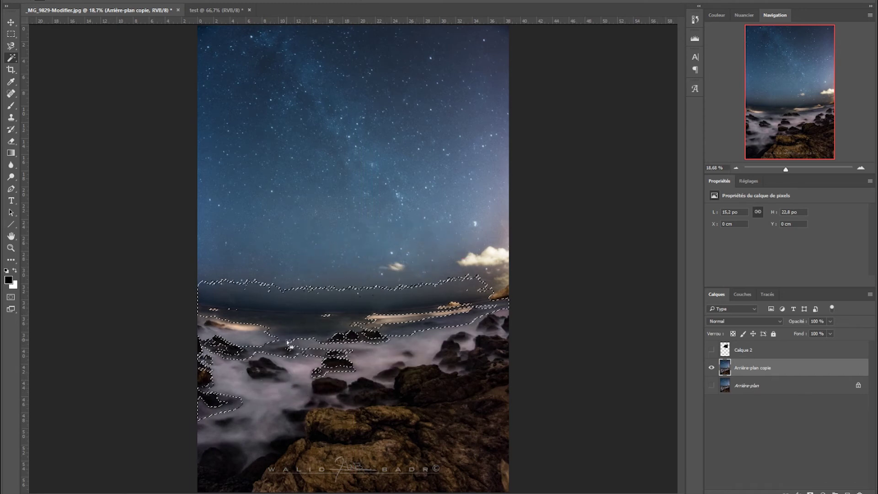
click(427, 353)
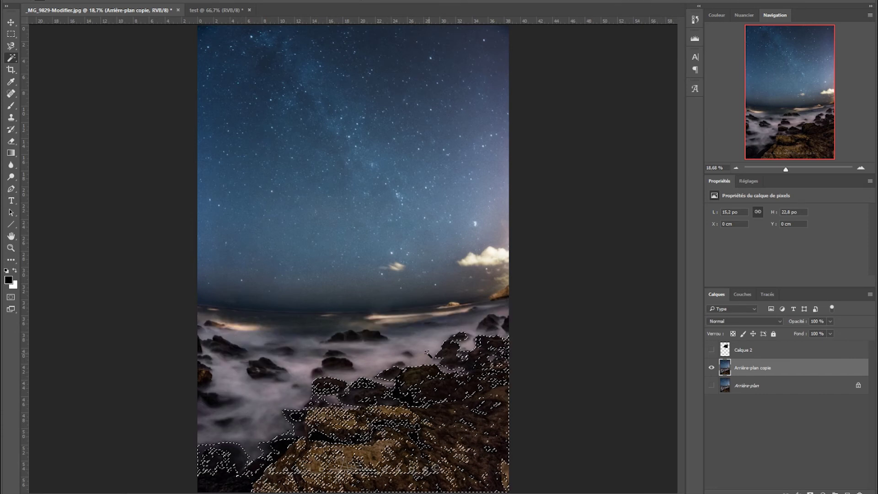
click(342, 382)
click(436, 418)
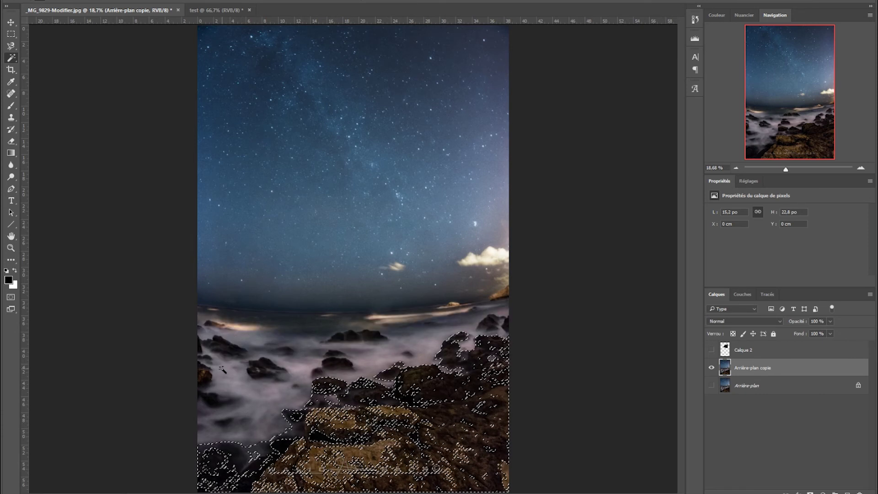
click(247, 380)
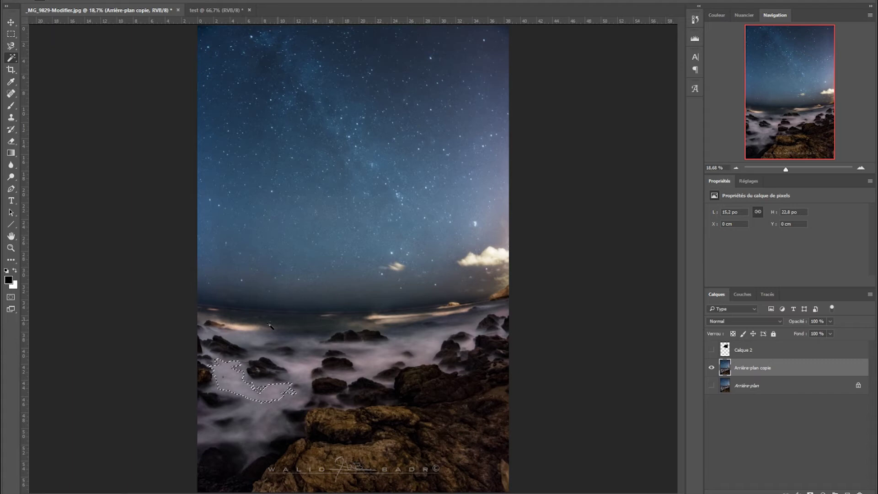
click(287, 348)
click(359, 342)
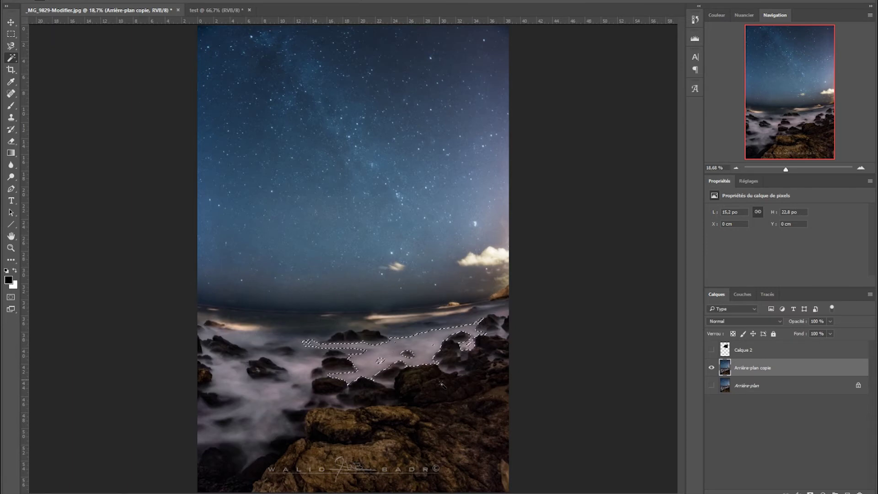
click(447, 398)
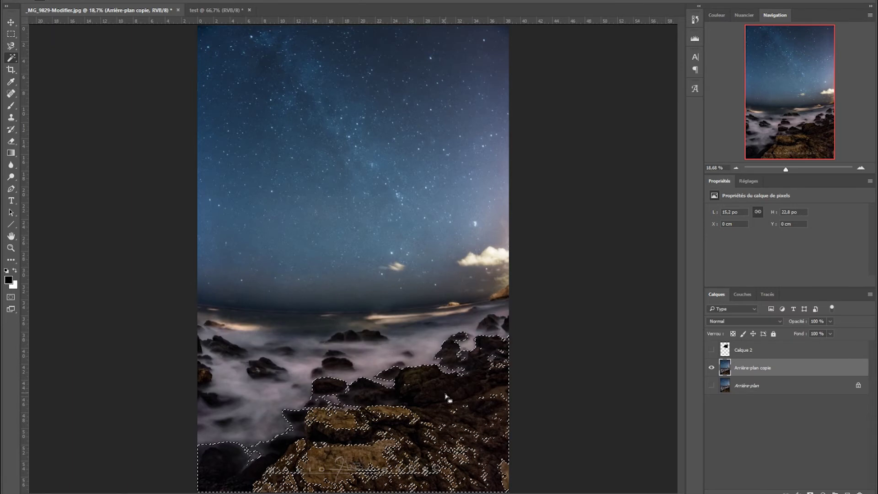
- Crop the photo to a wide strip of sea and rocks just below the horizon, and undo the crop
click(11, 70)
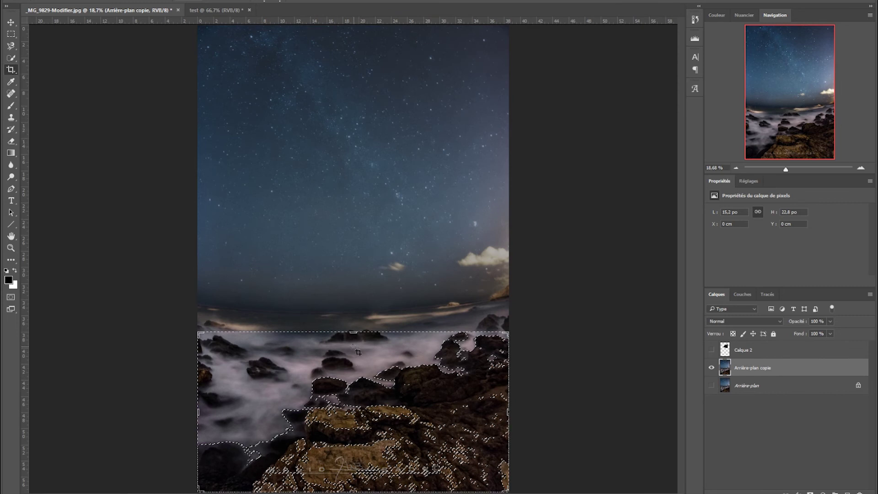
drag(354, 332, 352, 469)
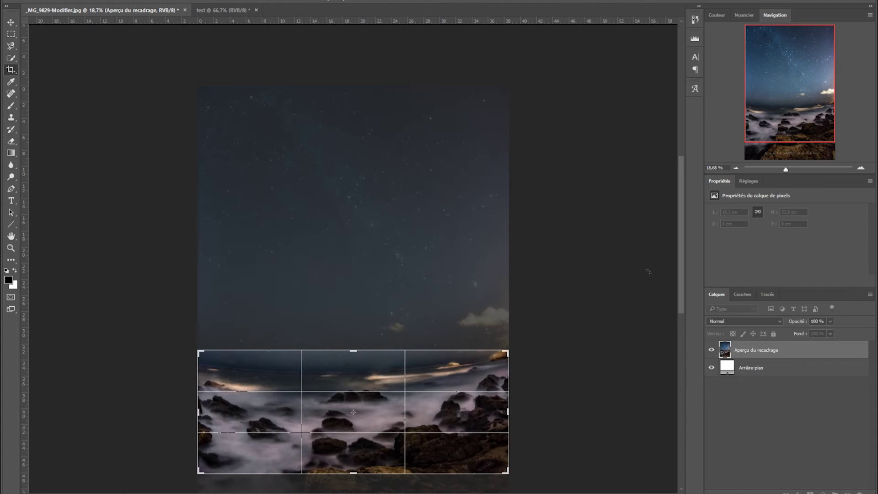
drag(789, 118, 785, 138)
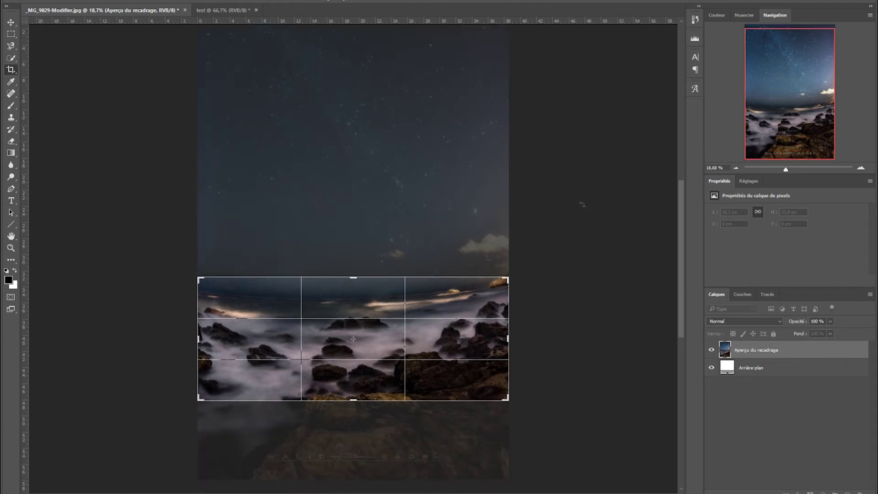
key(Return)
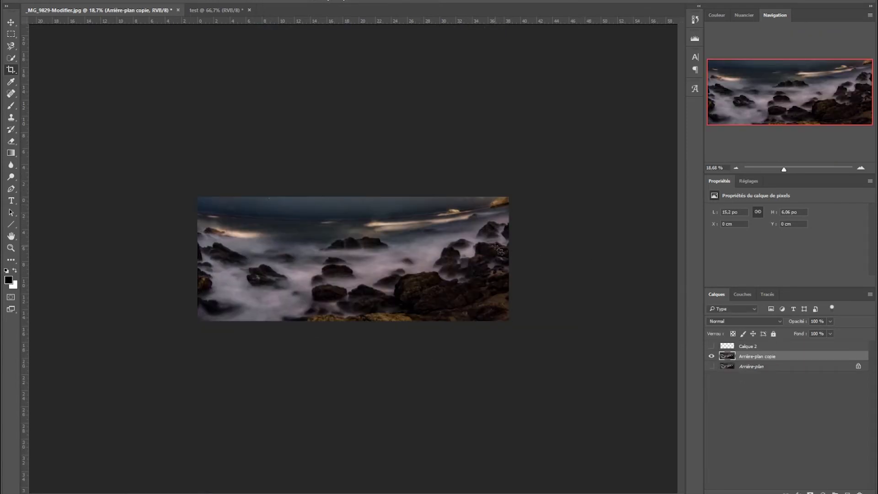
key(ctrl+z)
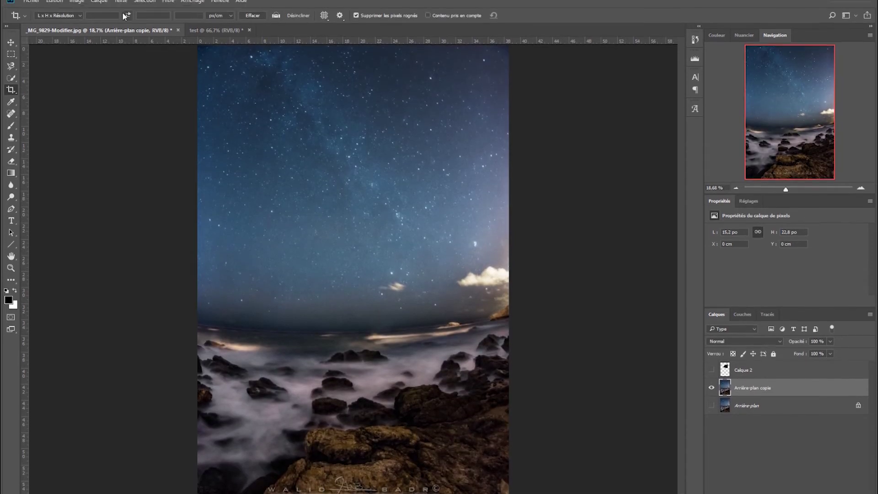
- Switch to the Quick Selection tool and set its brush size to 10 px
click(11, 58)
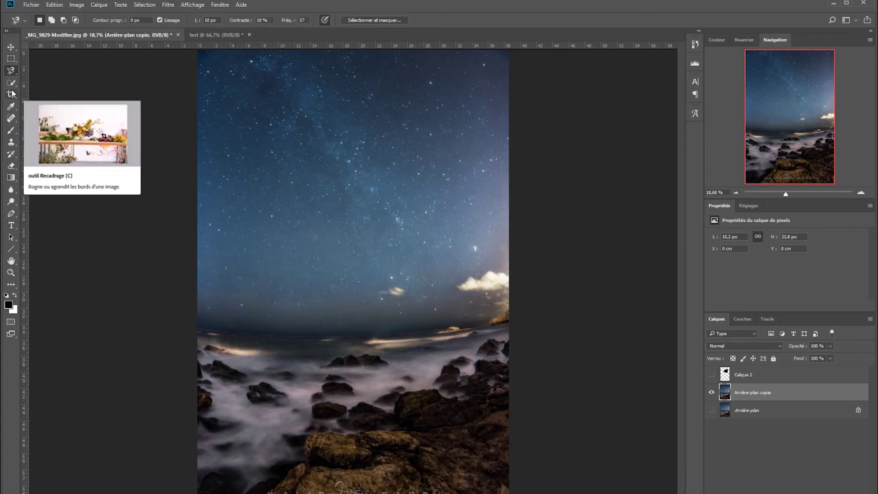
click(11, 82)
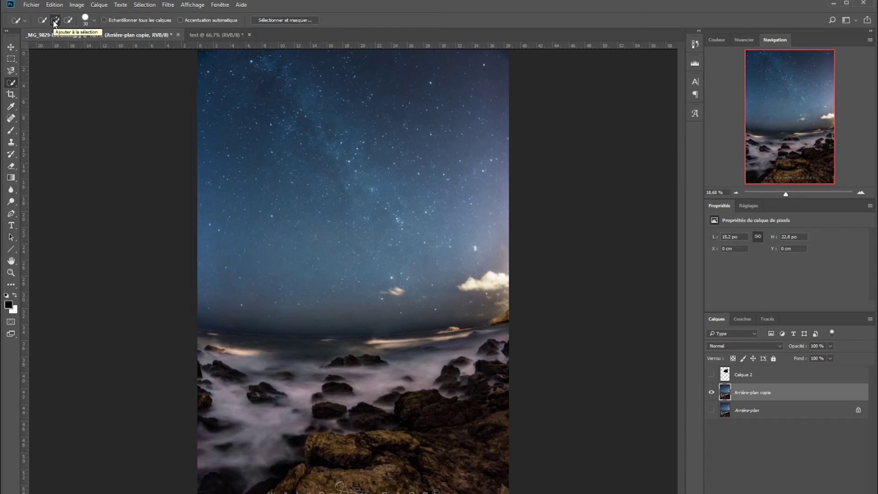
click(87, 20)
drag(54, 46, 103, 46)
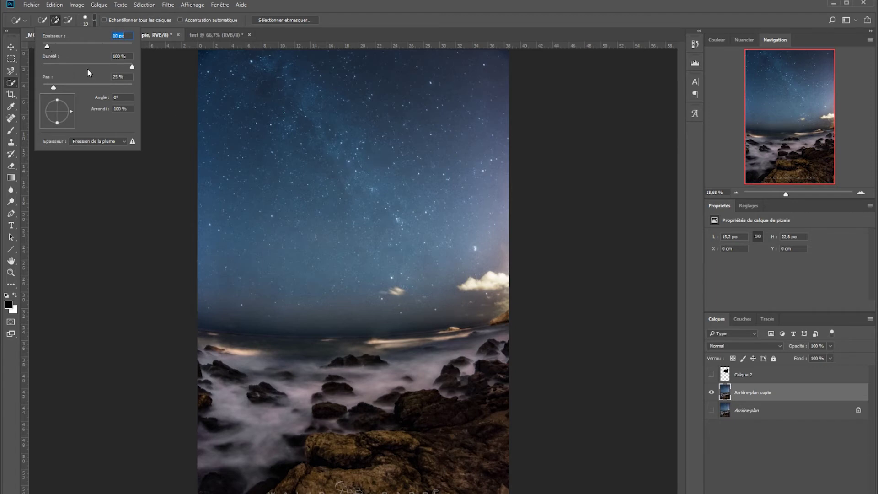
- Frame the middle of the photo for cropping with the 16:9 ratio preset
key(c)
click(58, 20)
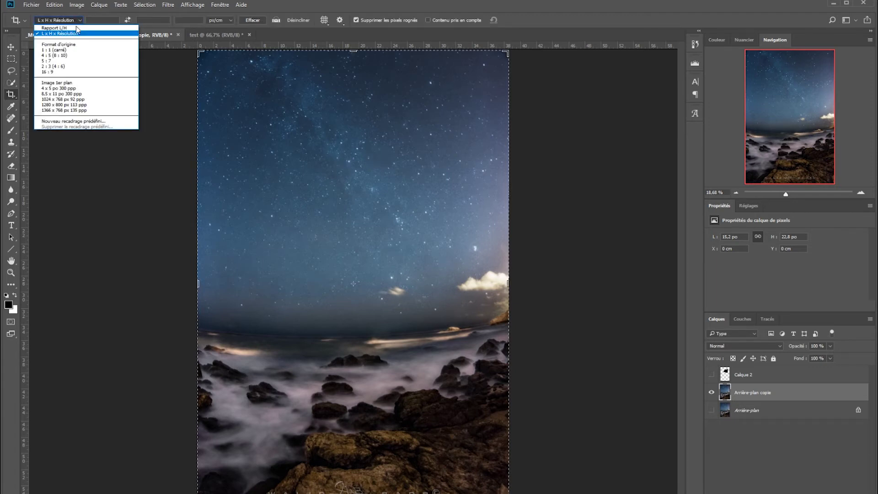
click(64, 73)
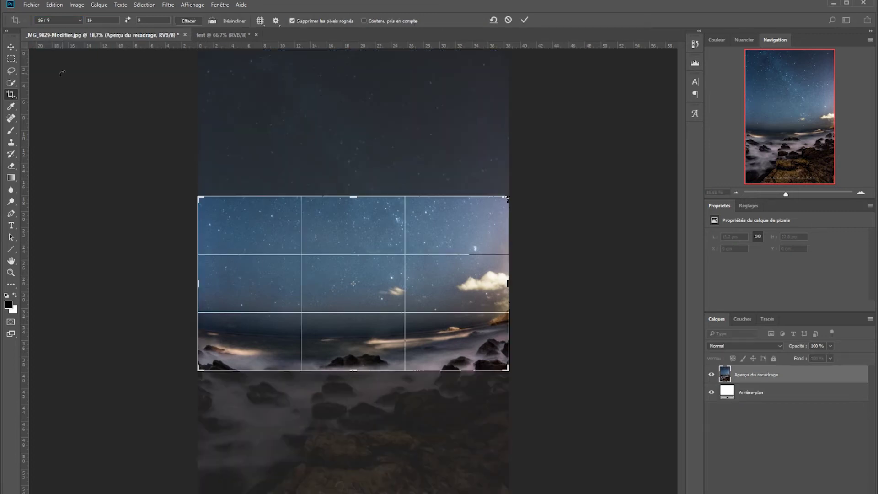
- Change the crop frame to the 1:1 square ratio, and straighten the photo along the horizon
click(67, 22)
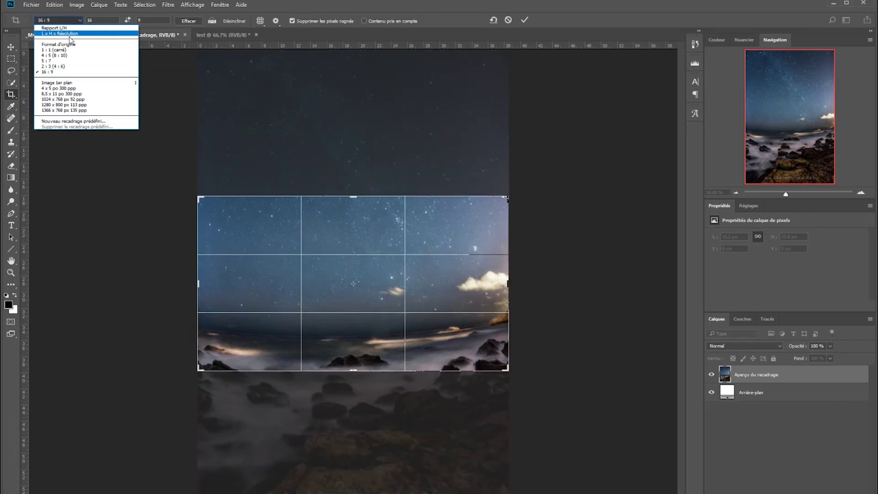
click(75, 50)
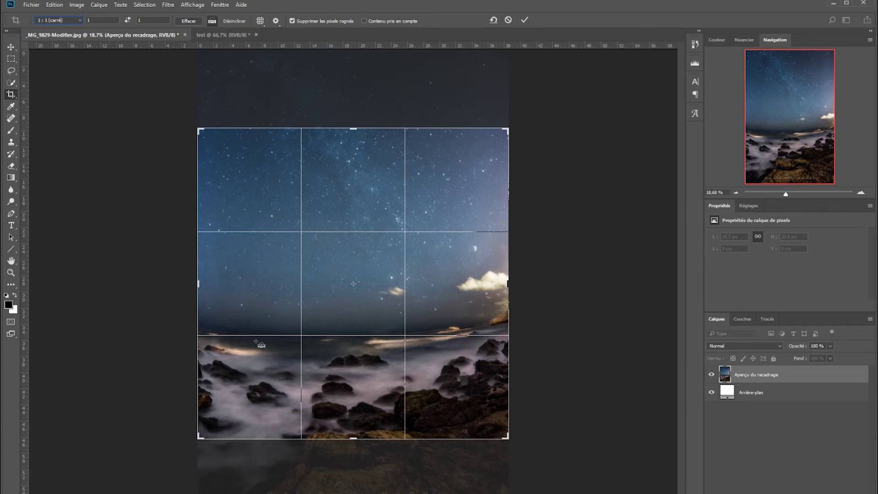
mouse_move(201, 331)
mouse_down()
mouse_move(457, 329)
mouse_move(517, 320)
mouse_move(507, 322)
mouse_up()
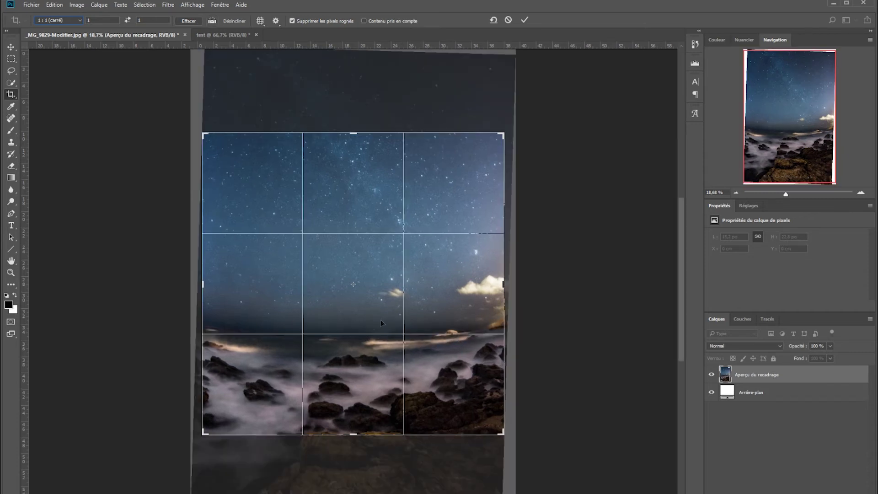
key(Return)
- Sample colours from the sky and the bright cloud with the Eyedropper, ending on the cloud's cream tone as foreground colour
key(i)
drag(313, 128, 321, 227)
drag(469, 279, 499, 275)
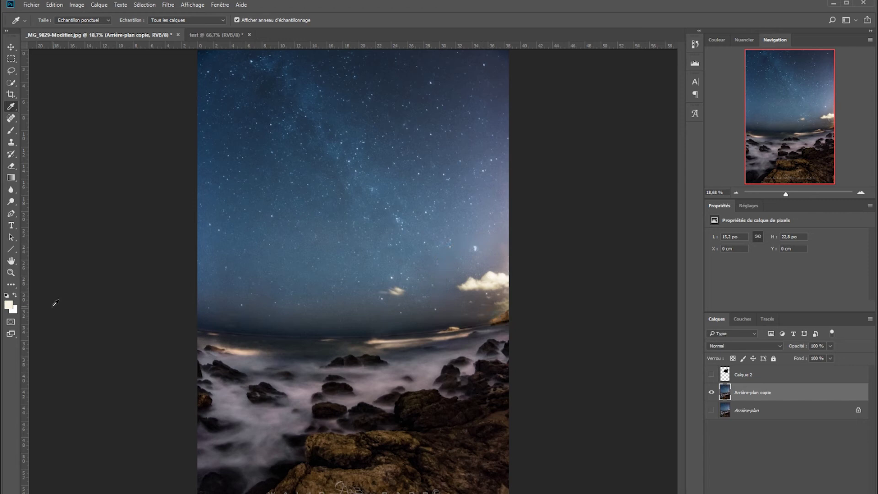
- Set the foreground colour to ffbf00, and replace it with a blue sampled from the left edge of the sky
click(10, 305)
text(ffbf00)
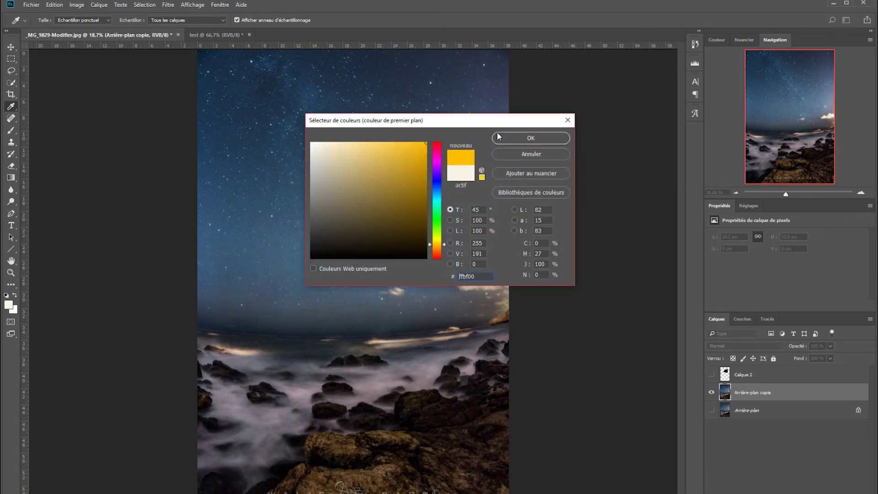
click(536, 142)
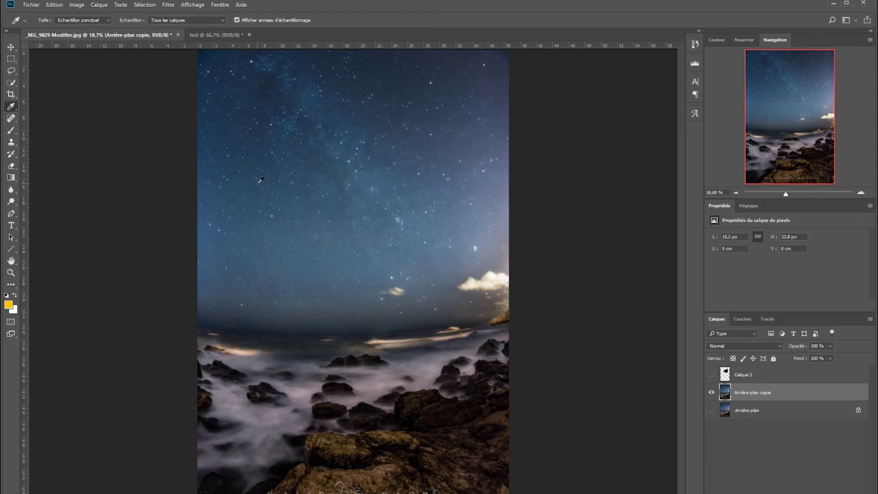
click(211, 169)
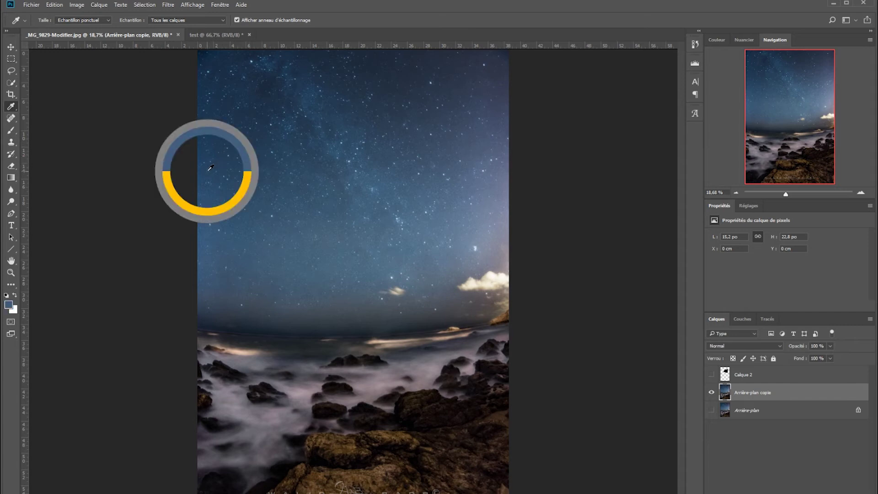
mouse_move(211, 168)
mouse_down()
mouse_move(249, 156)
mouse_move(368, 154)
mouse_move(441, 203)
mouse_move(470, 254)
mouse_move(478, 237)
mouse_move(478, 263)
mouse_move(496, 275)
mouse_move(472, 278)
mouse_move(206, 201)
mouse_move(255, 251)
mouse_move(345, 429)
mouse_move(334, 489)
mouse_move(316, 479)
mouse_move(346, 452)
mouse_move(277, 376)
mouse_move(207, 186)
mouse_move(218, 149)
mouse_move(203, 205)
mouse_up()
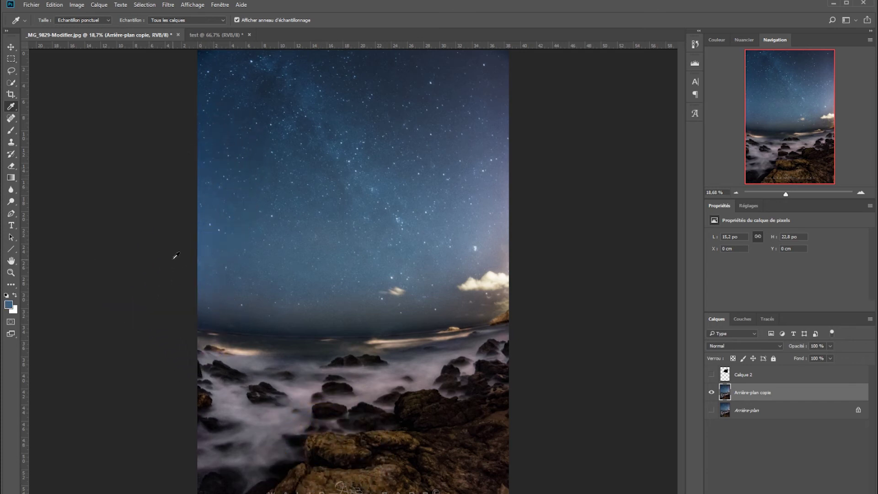
- Paint a test stroke across the sky with the Brush in the sampled blue, and undo it
key(b)
mouse_move(317, 173)
mouse_down()
mouse_move(392, 167)
mouse_move(82, 153)
mouse_move(618, 133)
mouse_move(99, 99)
mouse_move(682, 108)
mouse_up()
key(ctrl+z)
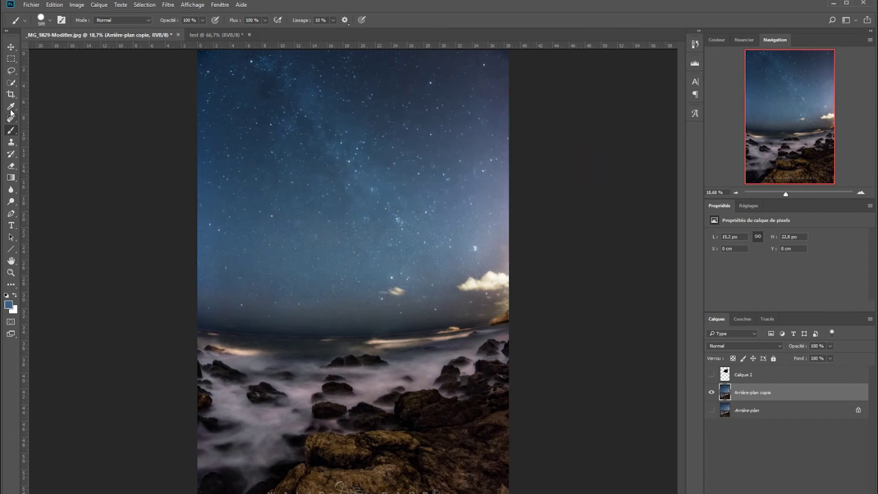
- Place four colour sampler points in the upper-left part of the starry sky with the Color Sampler tool
click(13, 111)
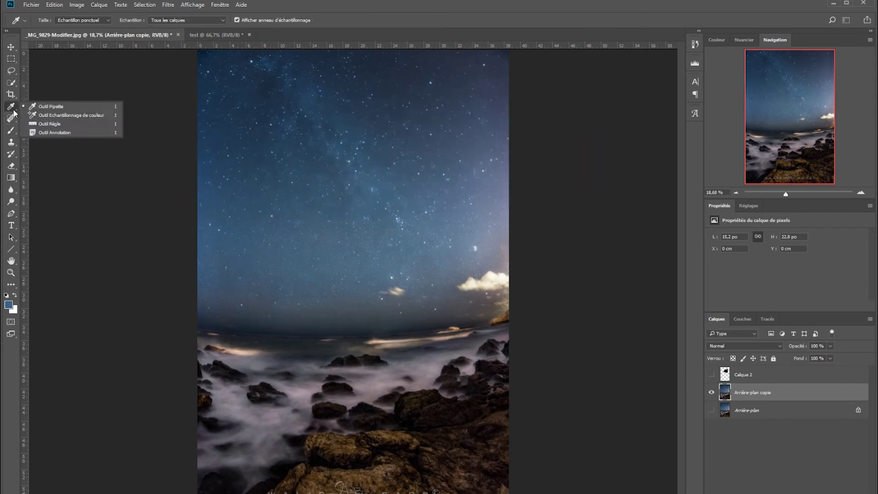
click(64, 117)
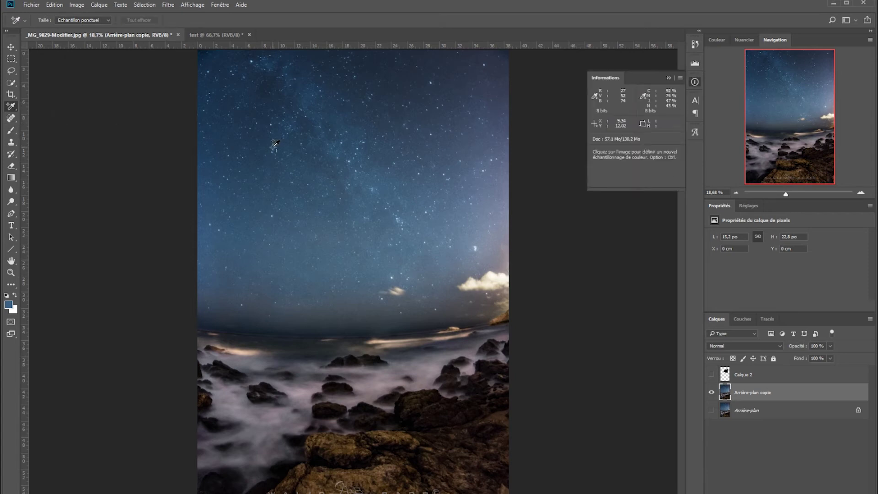
click(325, 149)
click(287, 162)
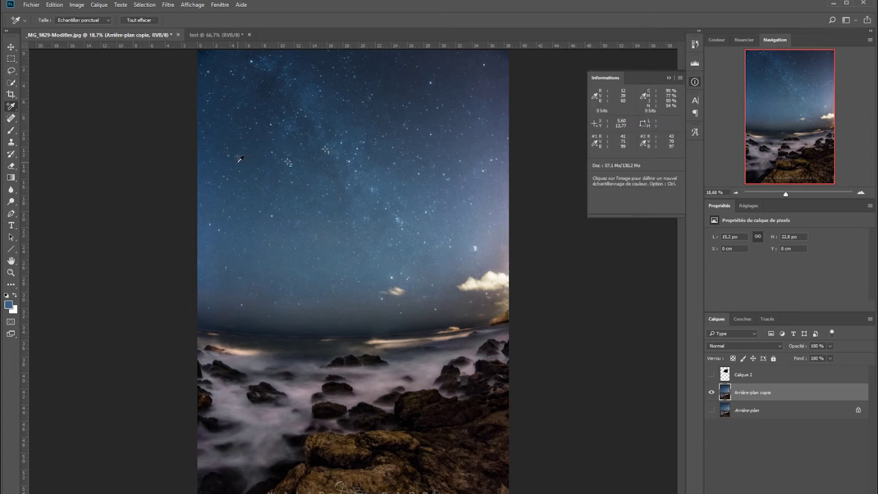
click(239, 137)
click(234, 178)
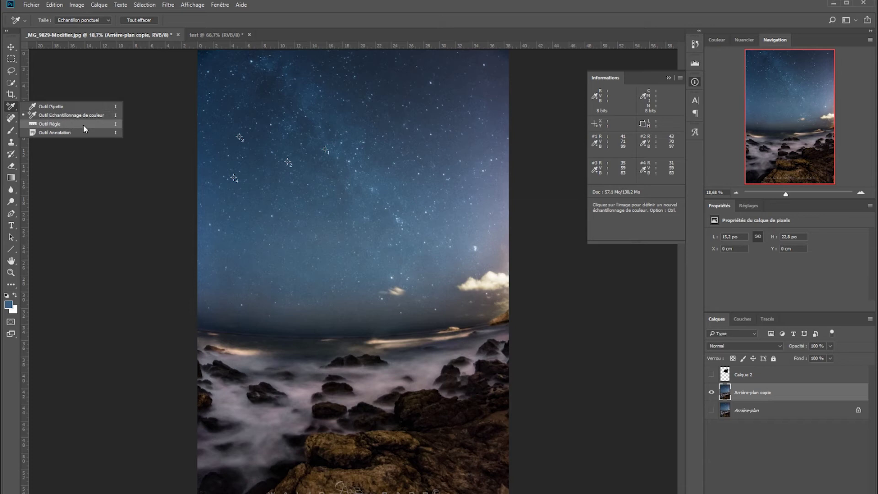
- Hide the colour information, and spot-heal two bright stars, one above the small cloud and one above the large cloud
click(11, 118)
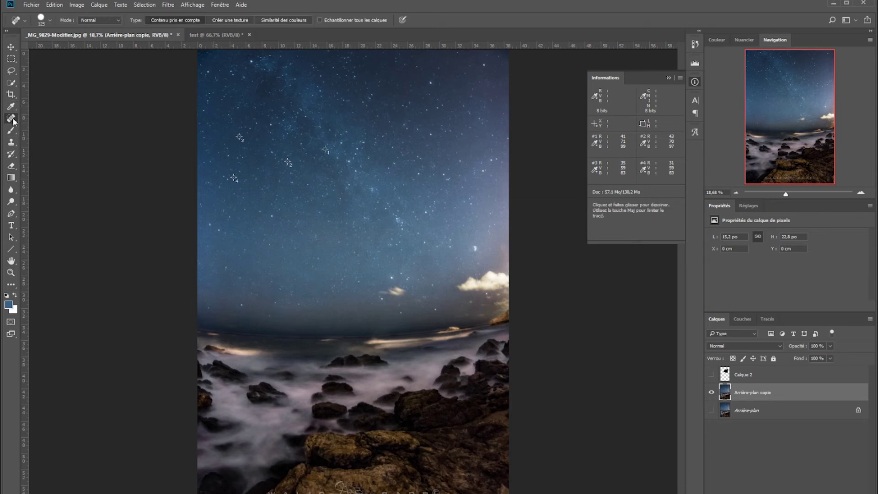
key(F8)
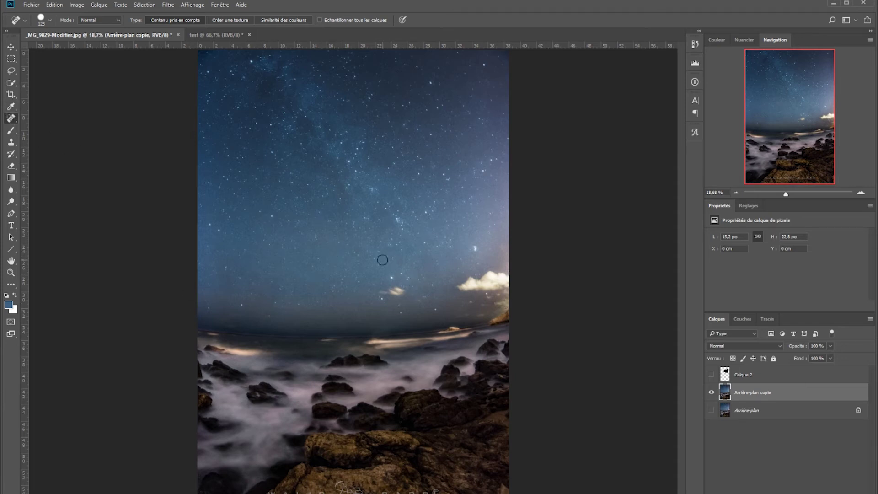
click(391, 278)
click(476, 249)
- Go back to an earlier Désélectionner state in the history, and return to the latest Correcteur localisé state
click(53, 5)
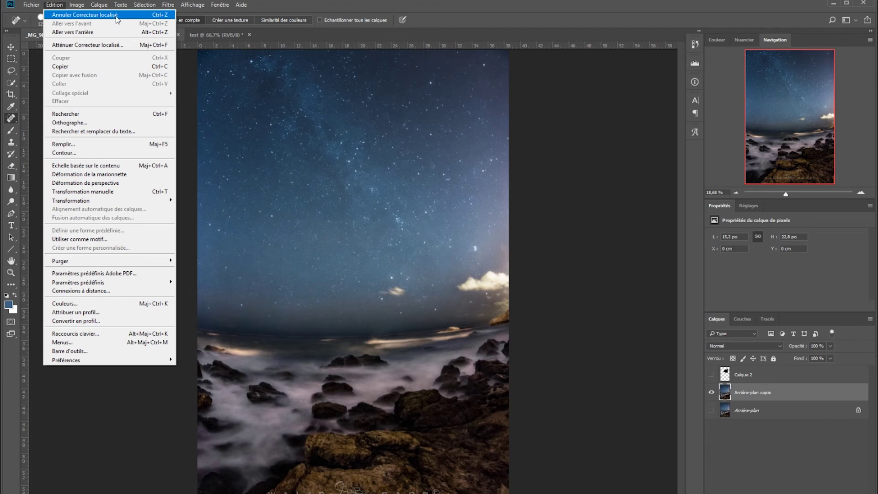
click(614, 90)
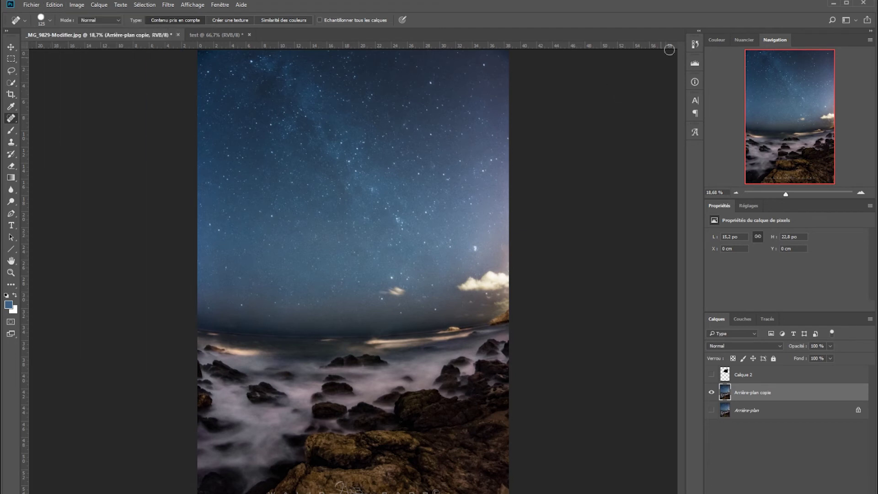
click(696, 45)
scroll(661, 77, up, 3)
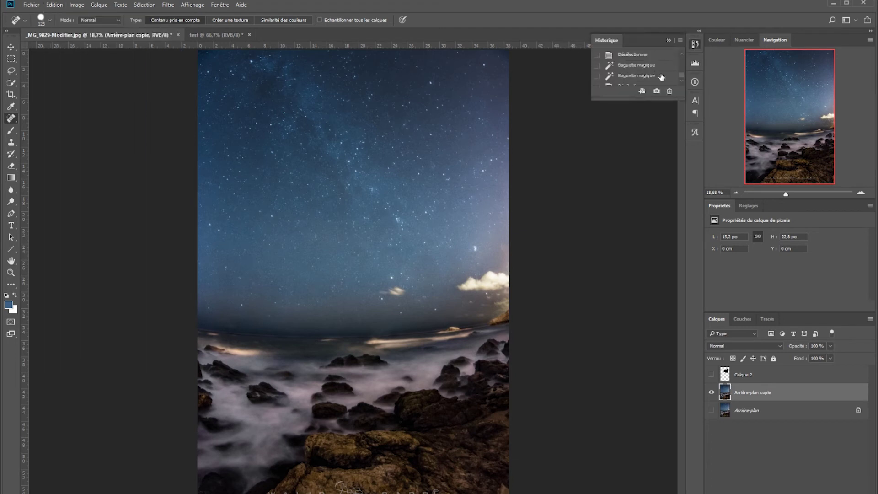
scroll(644, 79, down, 3)
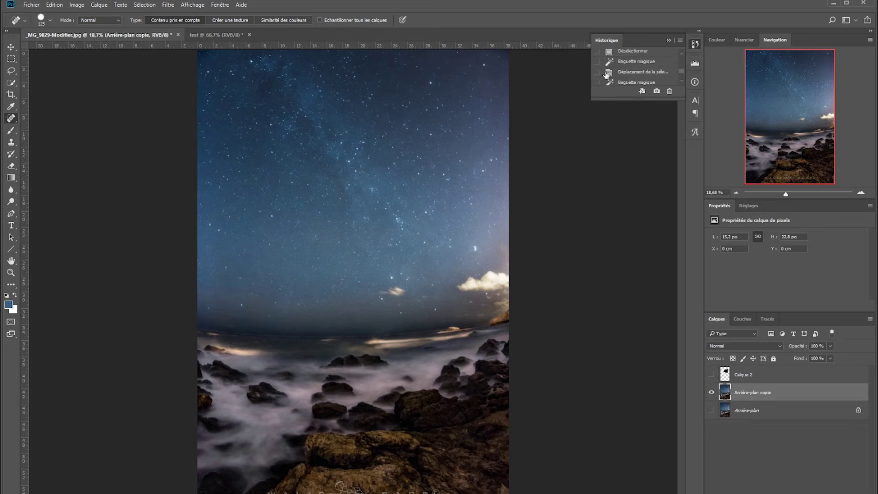
click(632, 67)
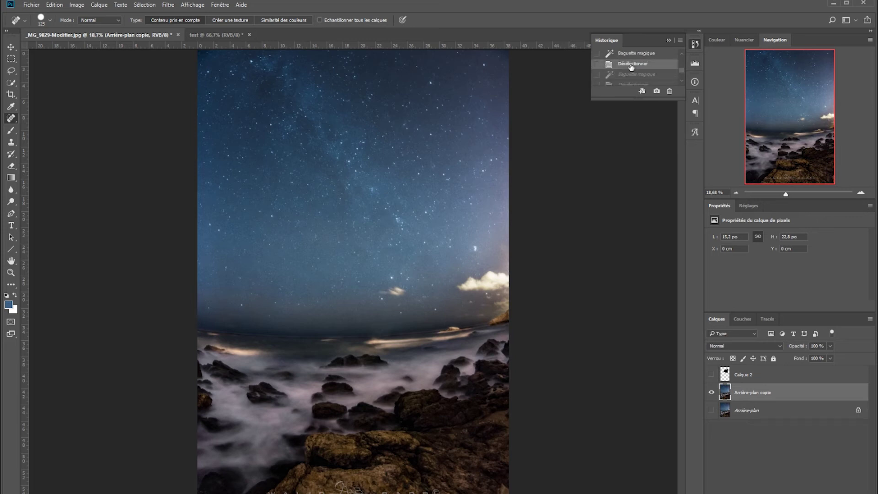
scroll(632, 67, down, 1)
click(631, 80)
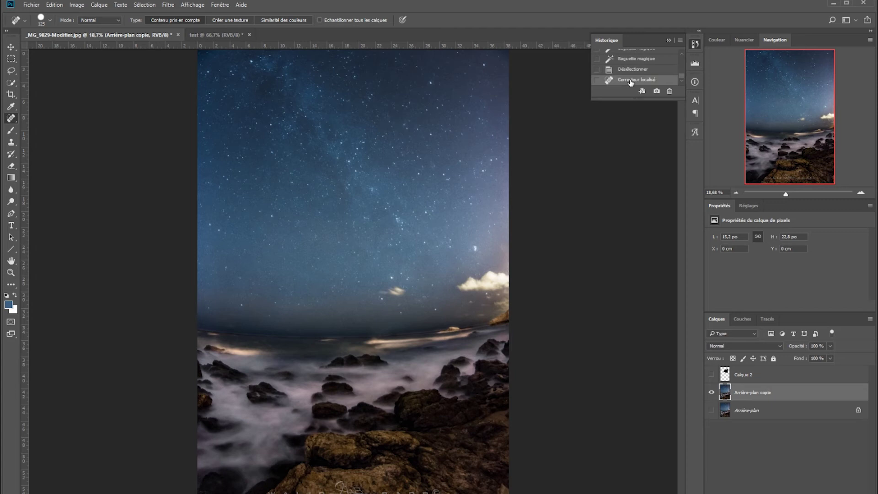
click(695, 45)
- Enlarge the Spot Healing Brush to 232 px and remove the isolated rock in the misty water on the left
alt+right_click(239, 401)
drag(239, 402, 265, 403)
click(264, 397)
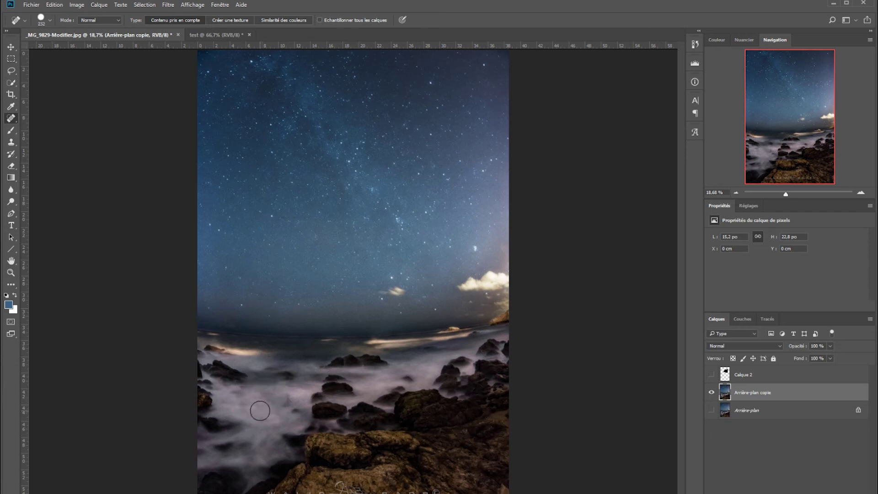
- Heal a short stroke in the mist with a 104 px brush, and compare the Arrière-plan copie layer with the original
right_click(264, 418)
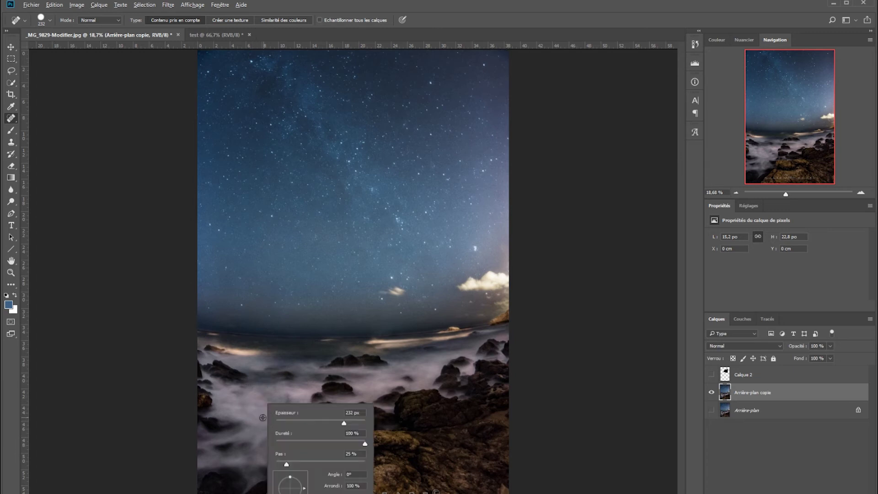
drag(255, 408, 251, 406)
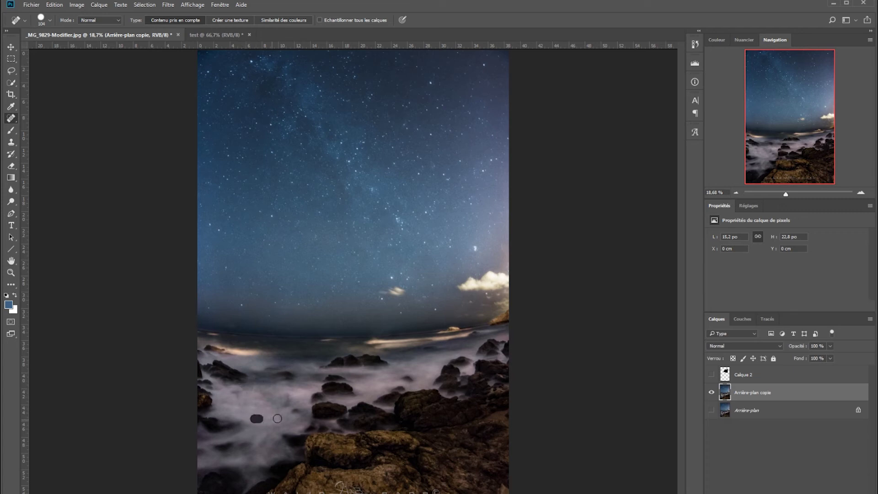
click(712, 392)
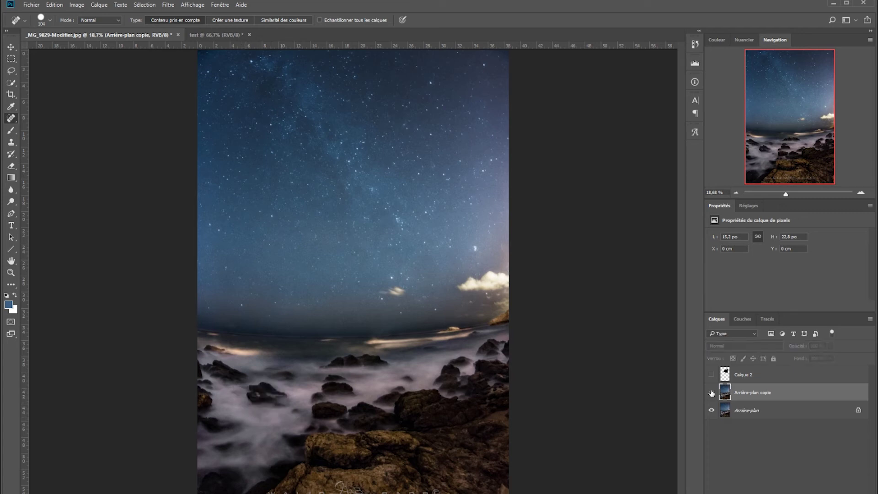
click(712, 393)
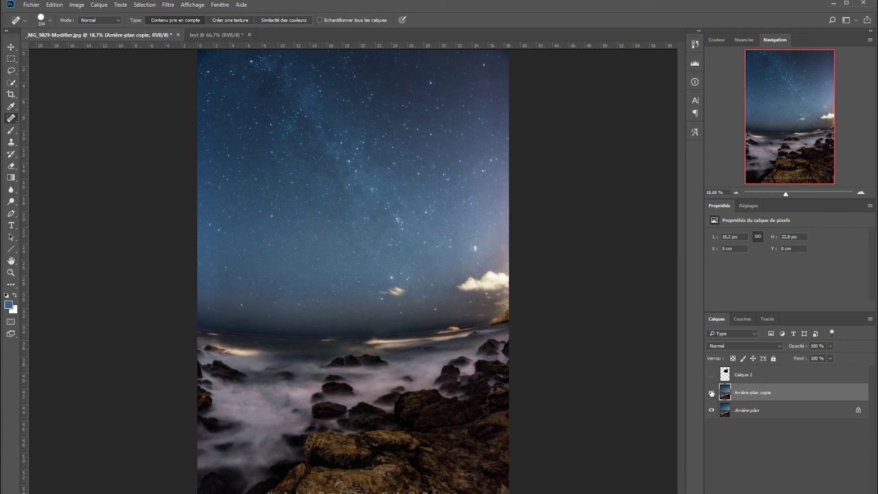
- Remove the small cloud above the horizon with the Healing Brush, and compare the retouched layer with the original
key(shift+j)
right_click(11, 118)
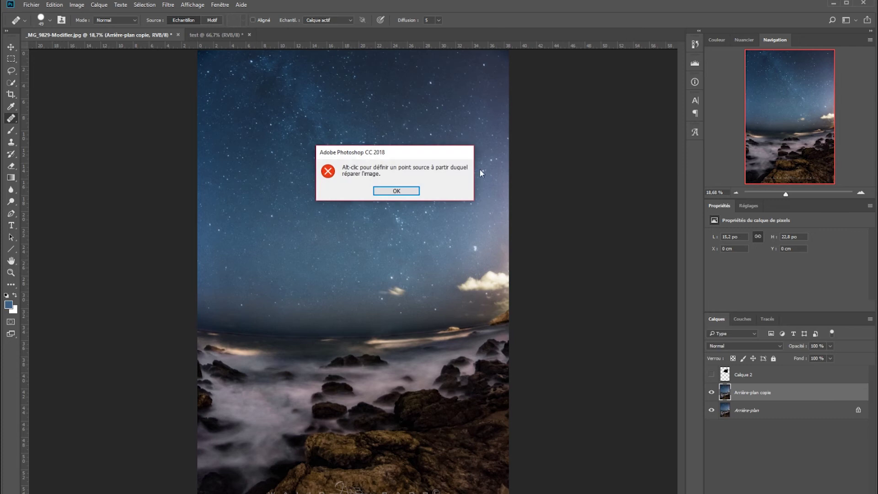
click(418, 190)
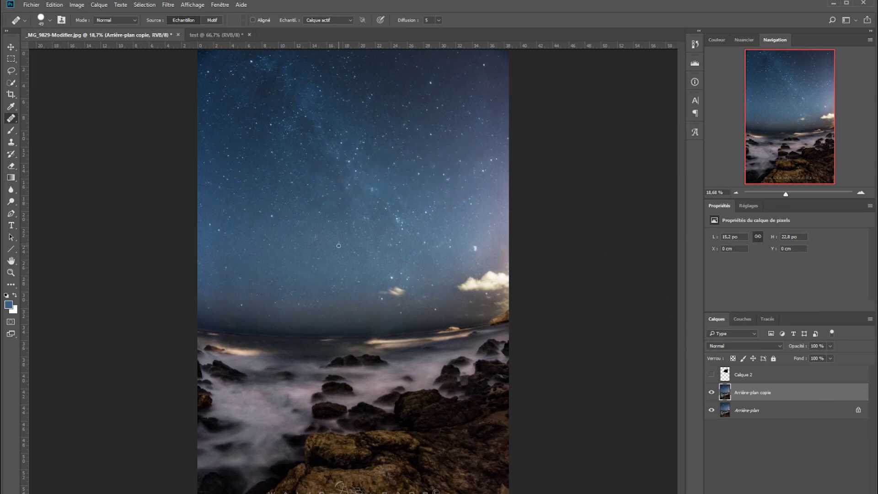
key(ctrl+plus)
key(ctrl+plus)
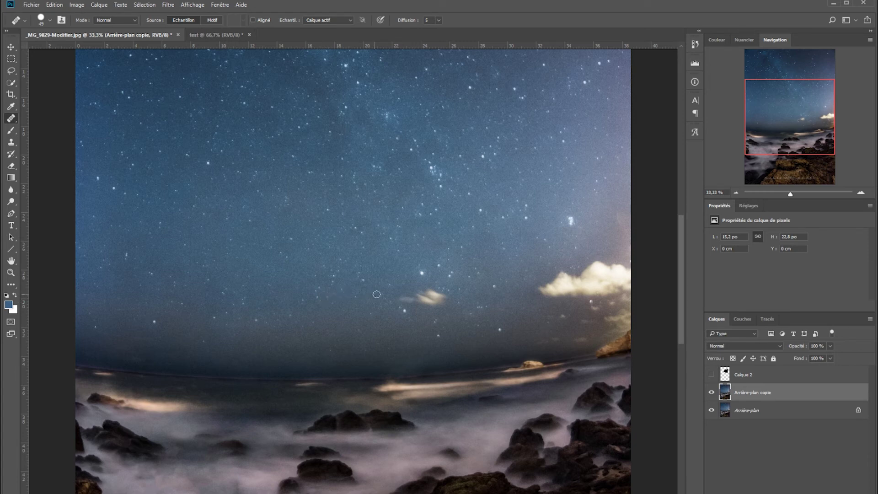
mouse_move(416, 292)
mouse_down()
mouse_move(435, 293)
mouse_move(406, 305)
mouse_move(444, 299)
mouse_move(428, 294)
mouse_move(439, 302)
mouse_move(409, 306)
mouse_move(434, 295)
mouse_move(413, 288)
mouse_up()
click(712, 393)
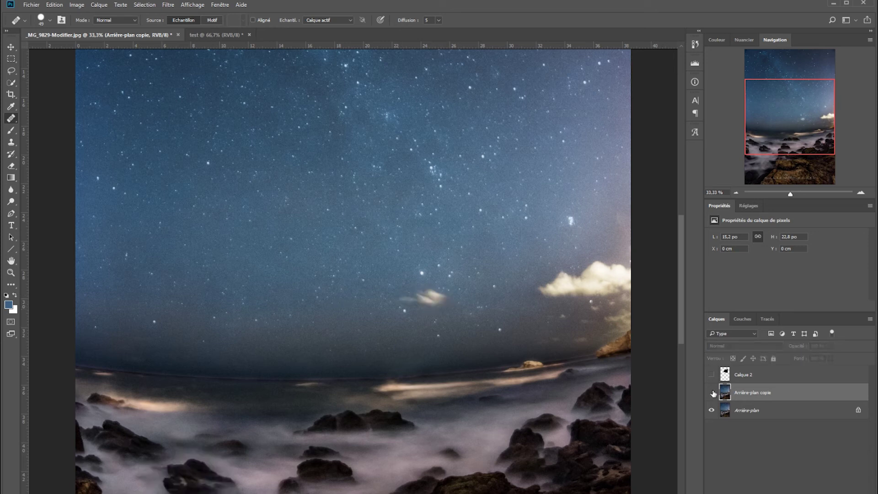
click(712, 392)
click(711, 393)
click(711, 393)
- Outline an area of the left sky with the Patch tool and replace it with starrier sky from further right
key(shift+j)
mouse_move(121, 186)
mouse_down()
mouse_move(251, 253)
mouse_move(133, 275)
mouse_move(117, 197)
mouse_up()
drag(172, 249, 357, 162)
mouse_move(175, 238)
mouse_down()
mouse_move(330, 243)
mouse_move(388, 199)
mouse_move(306, 134)
mouse_move(456, 186)
mouse_move(575, 271)
mouse_move(596, 265)
mouse_move(424, 258)
mouse_move(364, 102)
mouse_move(205, 55)
mouse_move(168, 79)
mouse_move(435, 181)
mouse_move(366, 245)
mouse_move(317, 309)
mouse_move(361, 236)
mouse_up()
- Move a large oval of left sky up and right with Content-Aware Move, rotated clockwise, and compare it with the original
right_click(11, 118)
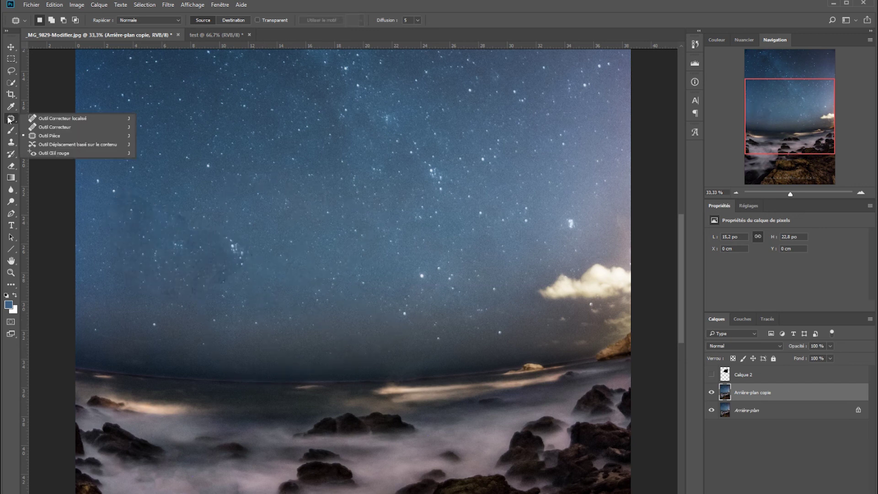
click(59, 143)
mouse_move(126, 162)
mouse_down()
mouse_move(385, 210)
mouse_move(136, 255)
mouse_move(121, 161)
mouse_move(154, 163)
mouse_up()
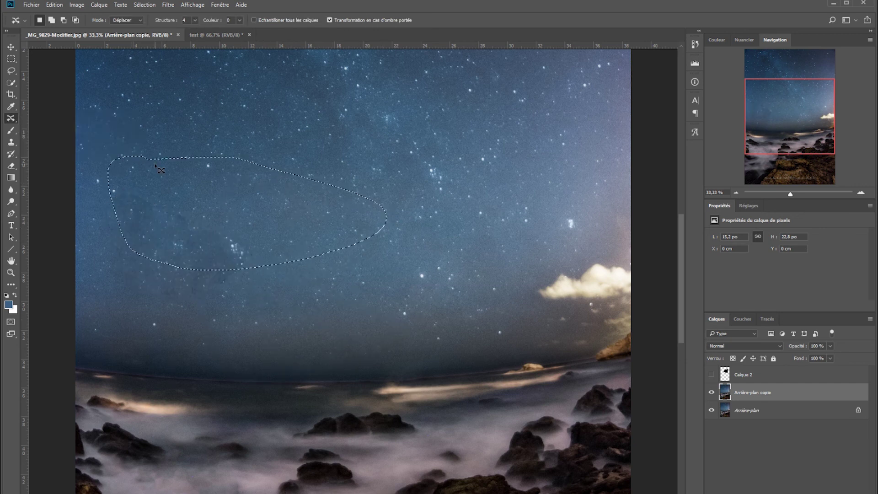
mouse_move(231, 214)
mouse_down()
mouse_move(293, 166)
mouse_move(235, 238)
mouse_move(383, 413)
mouse_move(336, 228)
mouse_move(354, 144)
mouse_move(238, 164)
mouse_move(317, 114)
mouse_up()
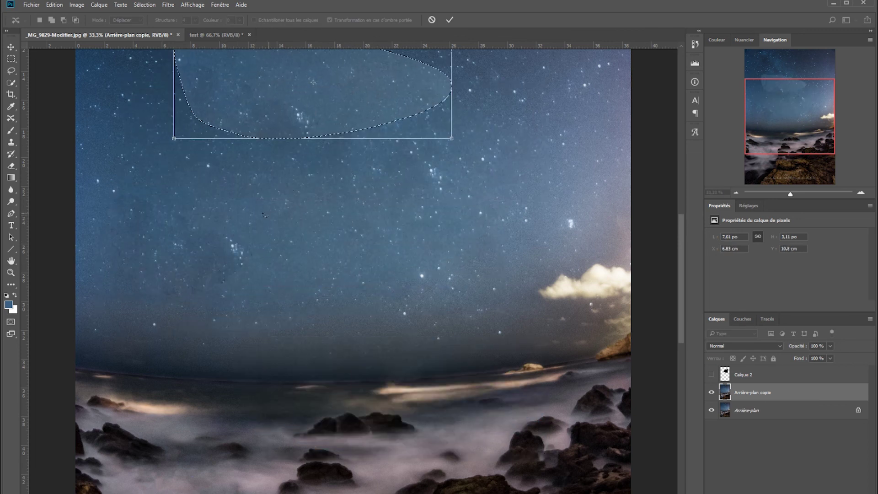
drag(275, 174, 165, 192)
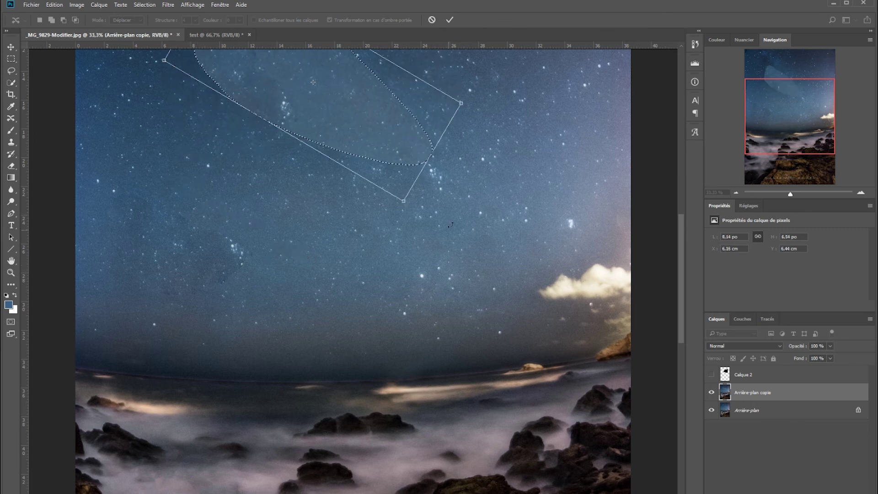
key(Return)
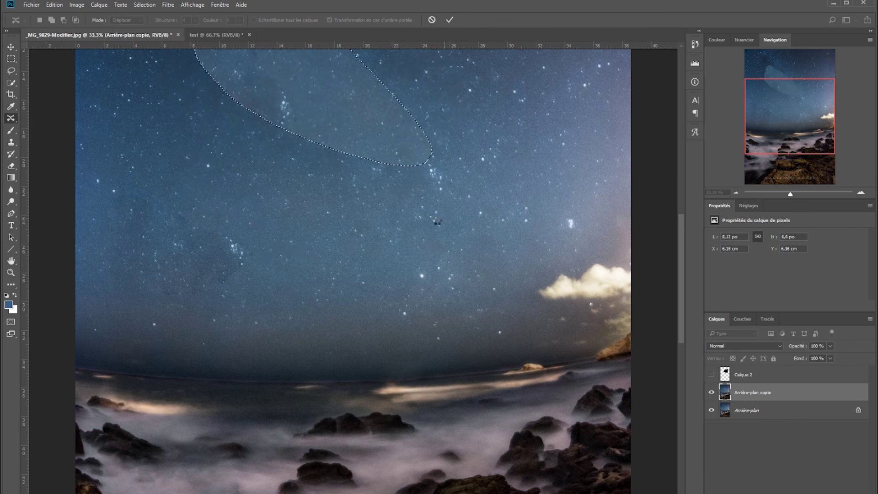
scroll(569, 223, up, 3)
click(712, 392)
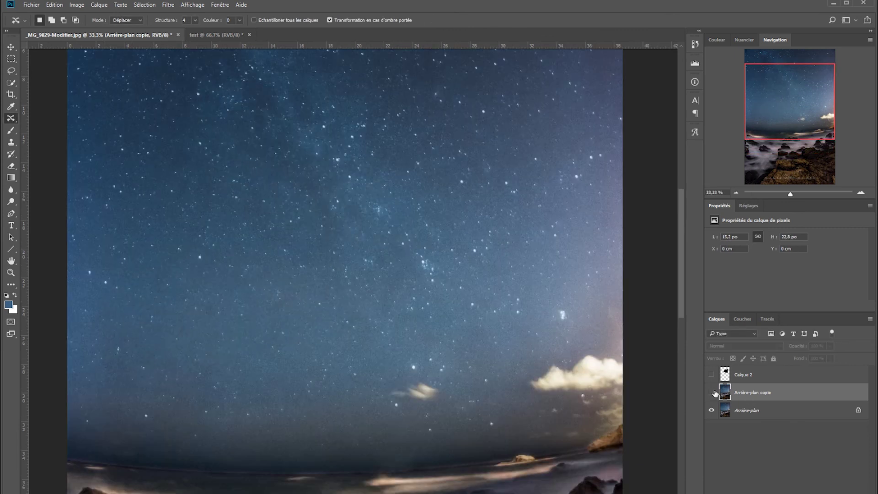
click(712, 393)
click(713, 392)
click(713, 393)
- Return to the Spot Healing Brush, and switch to the Brush tool
right_click(11, 118)
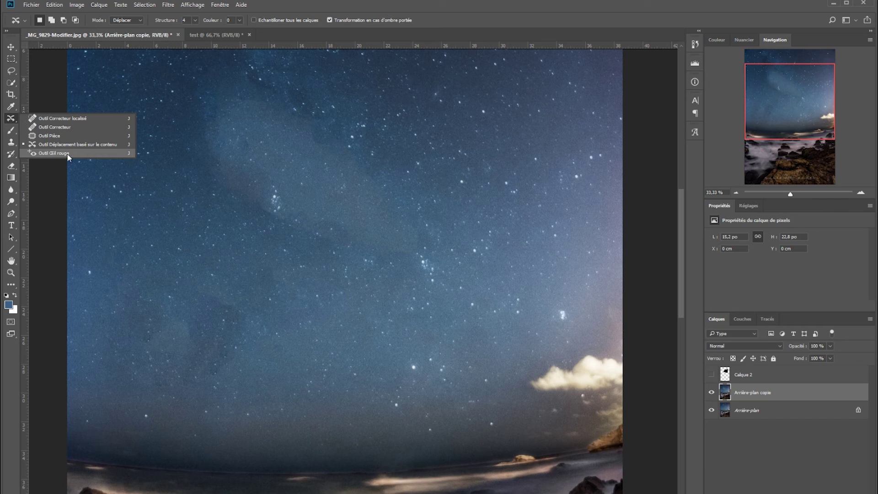
click(75, 121)
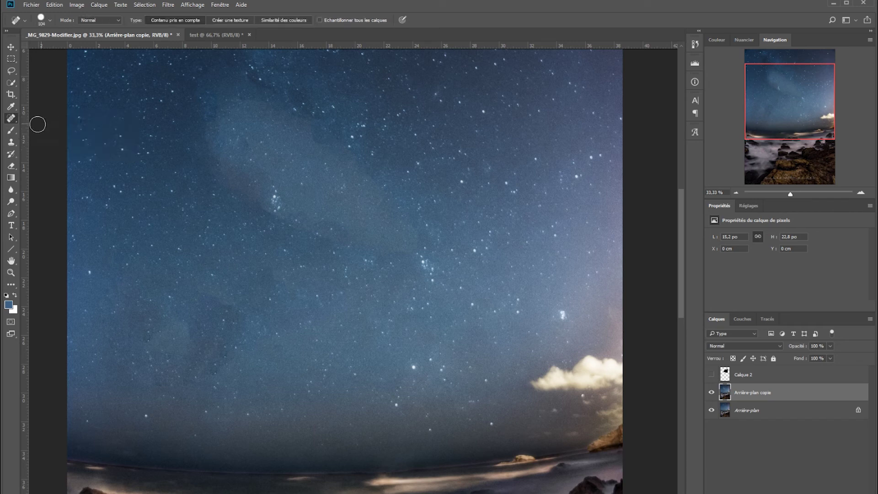
click(12, 132)
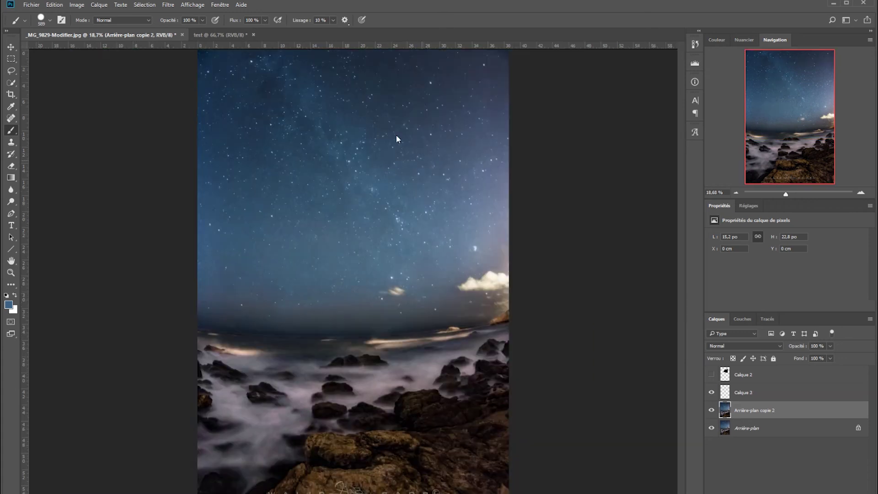
- Reduce the brush to 138 px with a soft edge and paint a horizontal blue stroke across the upper-left sky
right_click(297, 122)
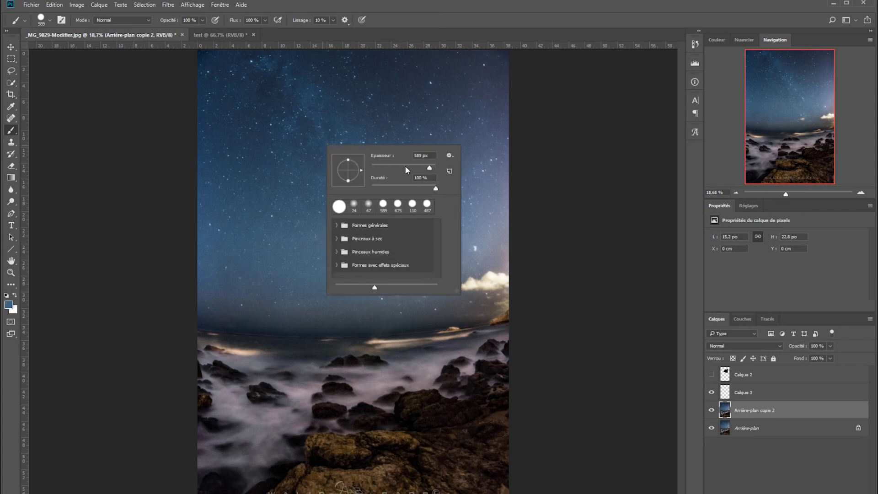
mouse_move(430, 168)
mouse_down()
mouse_move(404, 168)
mouse_move(402, 186)
mouse_move(371, 188)
mouse_up()
drag(237, 118, 331, 117)
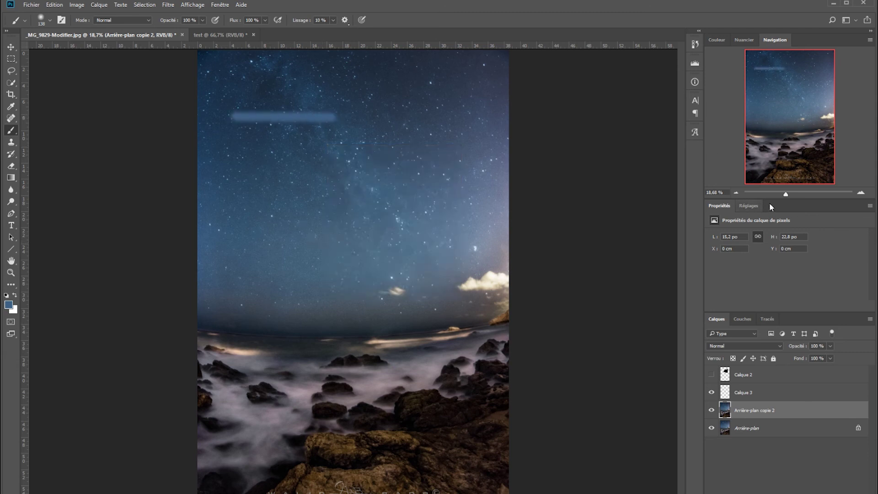
drag(786, 195, 796, 194)
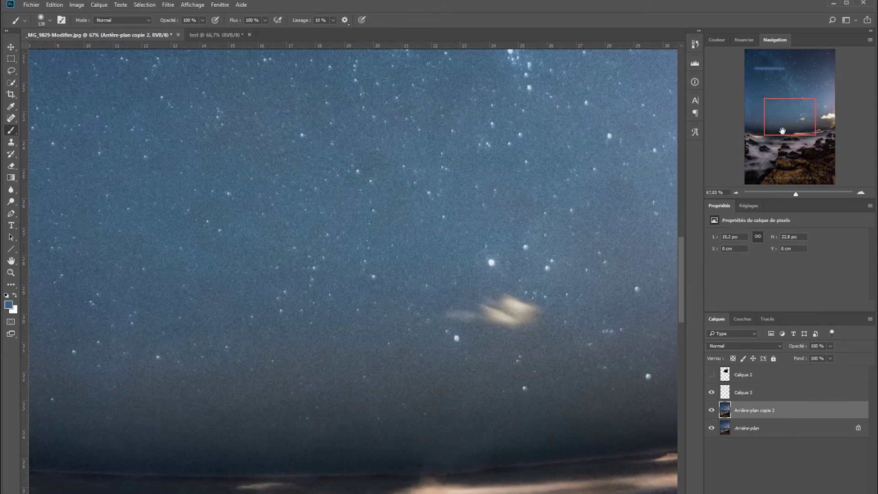
drag(769, 112, 756, 87)
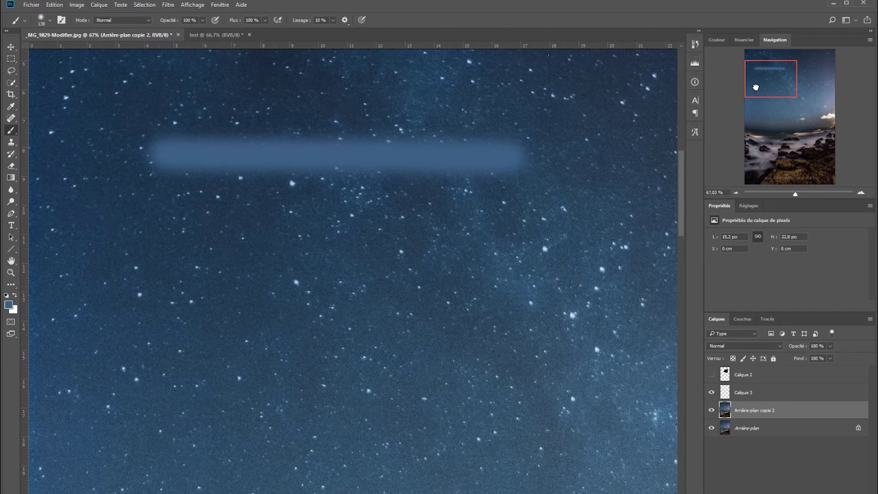
- Set the brush hardness to 100% and paint a hard-edged blue stroke below the soft one
right_click(186, 271)
drag(250, 328, 313, 327)
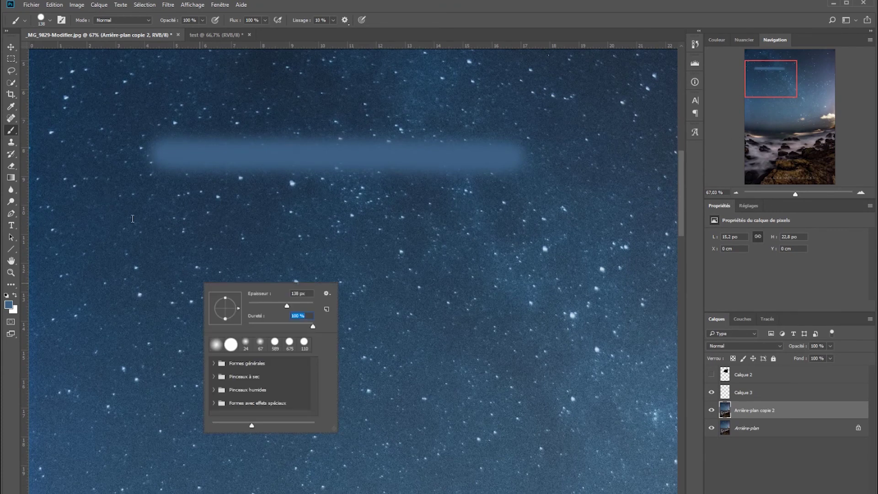
mouse_move(151, 236)
mouse_down()
mouse_move(250, 218)
mouse_move(496, 219)
mouse_move(511, 237)
mouse_up()
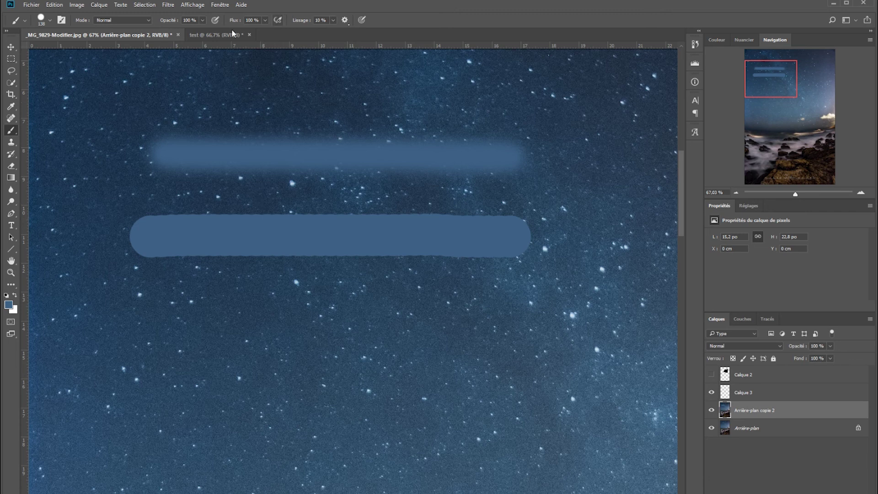
- Paint another blue stroke at 100% opacity and one more beneath it at 50% opacity
click(202, 21)
drag(135, 320, 642, 317)
click(202, 21)
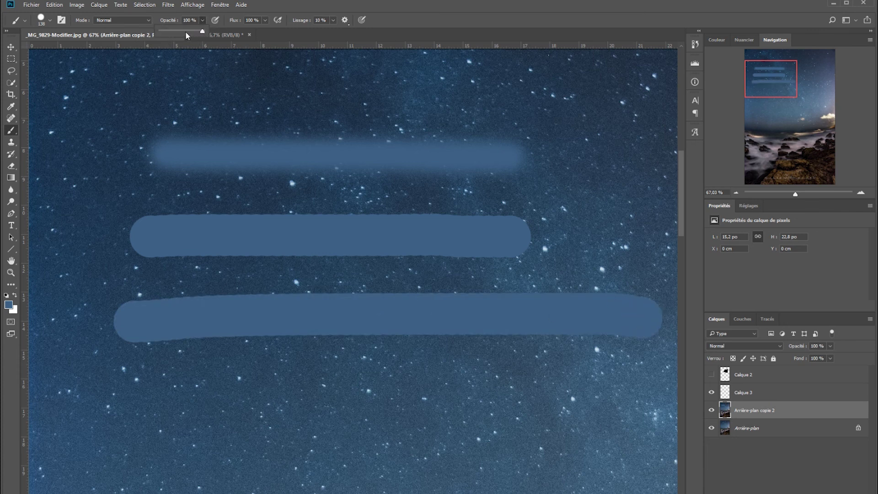
drag(168, 33, 182, 34)
drag(117, 372, 549, 371)
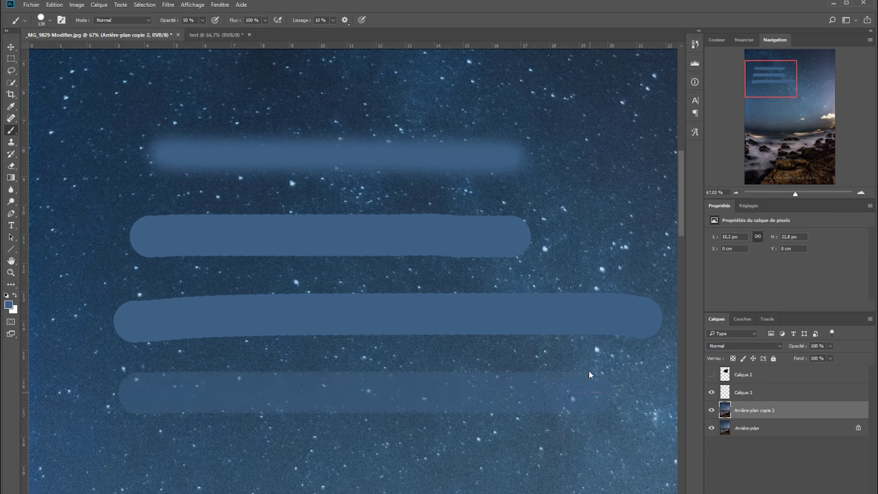
- Set the brush opacity to 10% and build up colour with repeated overlapping blue strokes below the 50% stroke
scroll(236, 337, down, 1)
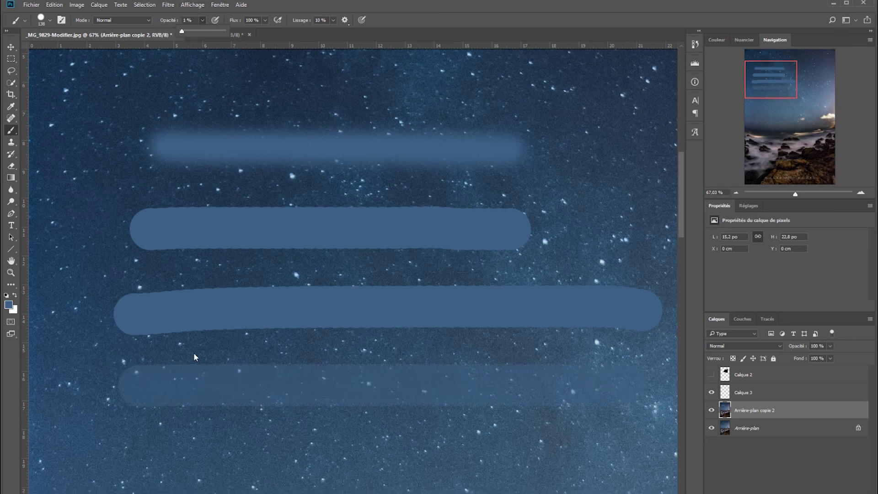
drag(183, 31, 186, 31)
drag(132, 438, 592, 471)
drag(132, 454, 590, 449)
drag(196, 460, 549, 452)
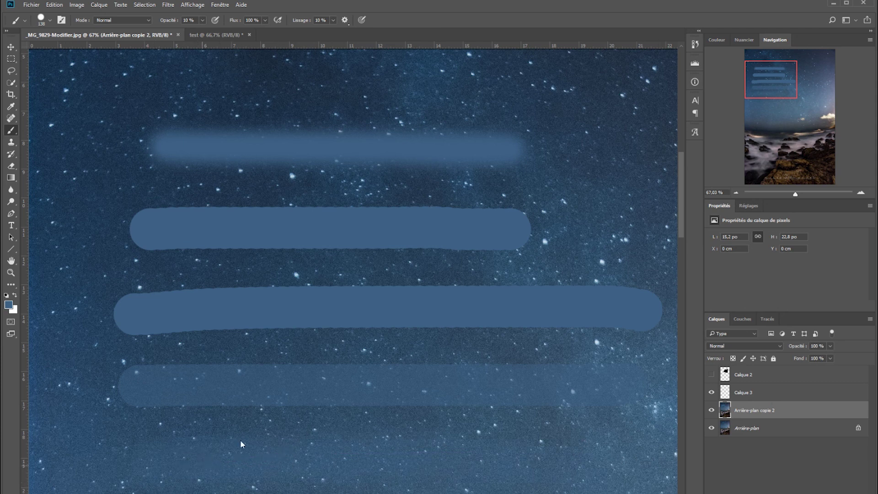
mouse_move(148, 413)
mouse_down()
mouse_move(251, 414)
mouse_move(567, 379)
mouse_move(648, 414)
mouse_up()
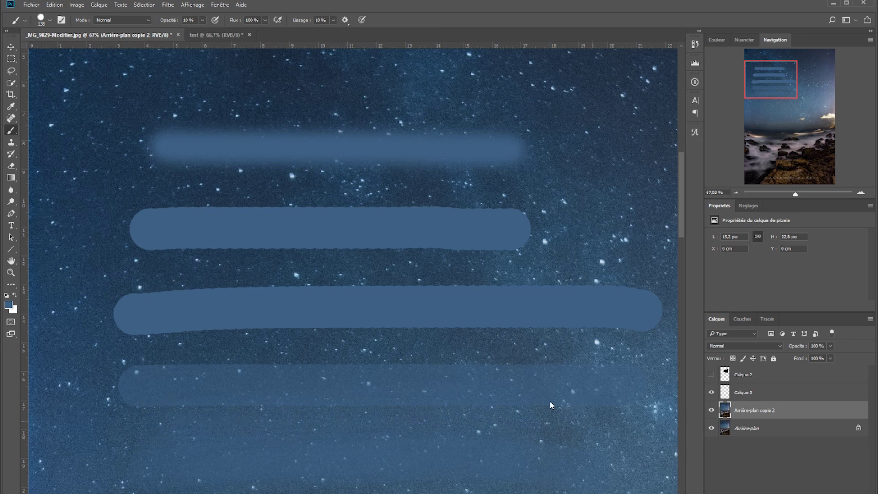
drag(161, 412, 556, 410)
drag(176, 432, 573, 426)
drag(228, 440, 493, 451)
drag(271, 421, 540, 433)
- Change the foreground colour to bright red
click(8, 305)
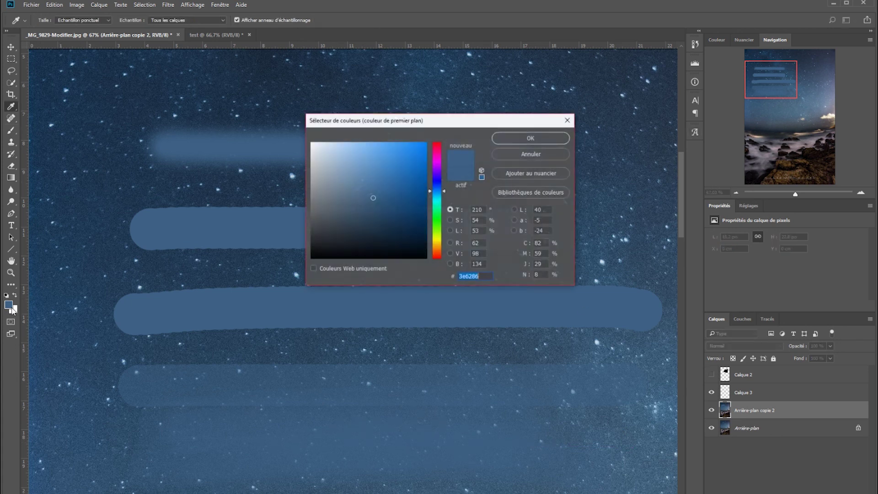
click(486, 151)
drag(434, 154, 439, 133)
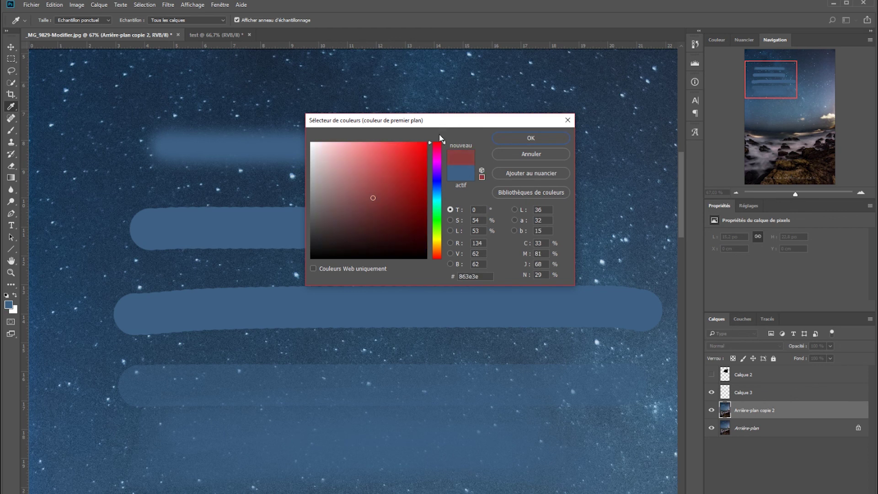
click(533, 138)
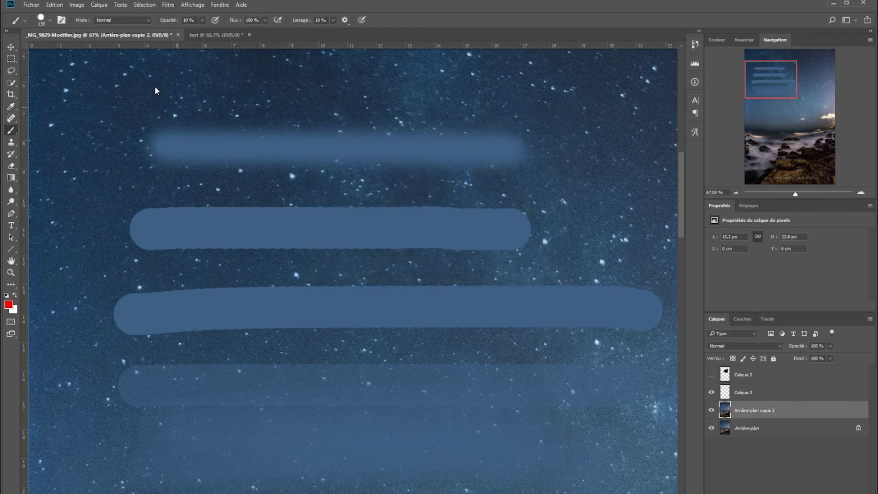
- Paint several overlapping red strokes at 10% opacity above the soft blue stroke
drag(146, 94, 681, 74)
scroll(455, 166, up, 3)
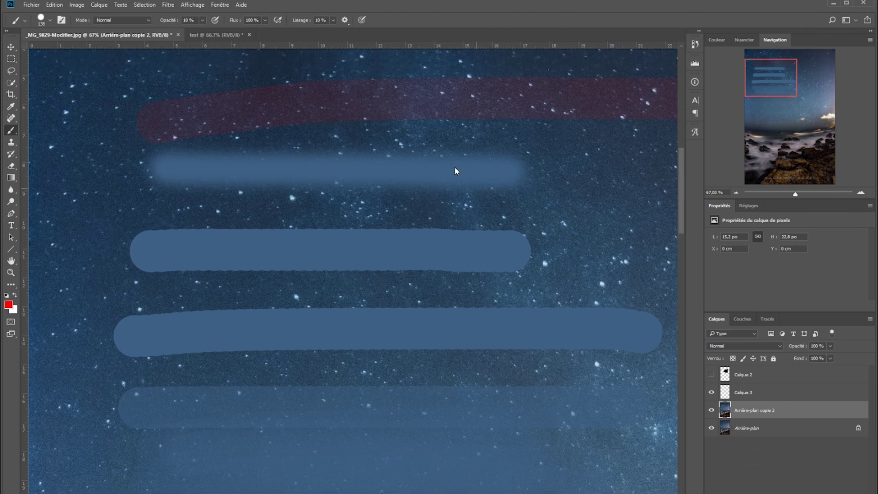
scroll(401, 171, up, 1)
drag(154, 137, 526, 120)
mouse_move(81, 129)
mouse_down()
mouse_move(114, 110)
mouse_move(394, 85)
mouse_up()
- Soften the brush edge and paint back and forth over the red strokes to intensify them
right_click(580, 230)
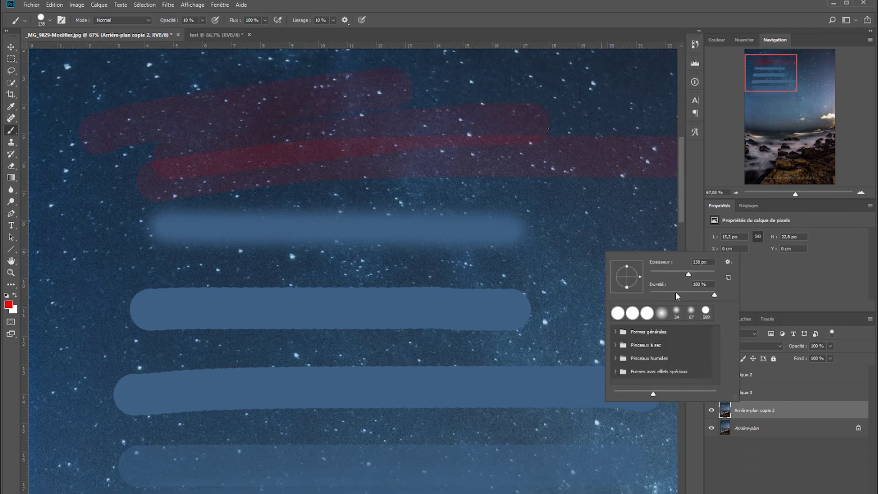
drag(677, 292, 535, 292)
mouse_move(221, 87)
mouse_down()
mouse_move(487, 80)
mouse_move(616, 93)
mouse_up()
mouse_move(289, 108)
mouse_down()
mouse_move(574, 87)
mouse_move(216, 101)
mouse_up()
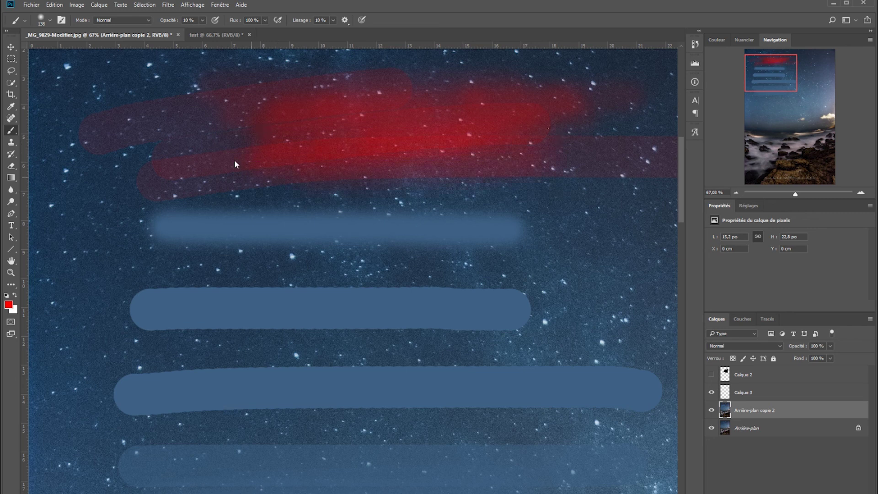
- Enlarge the brush to 857 px directly on the canvas over the empty sky and vary its hardness
scroll(483, 221, down, 10)
scroll(458, 289, down, 7)
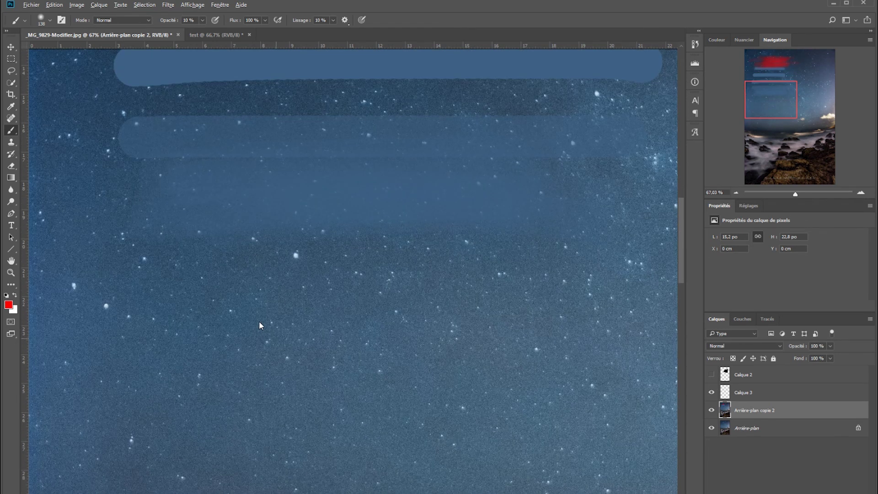
alt+right_click(276, 338)
mouse_move(279, 340)
mouse_down()
mouse_move(430, 339)
mouse_move(311, 350)
mouse_move(394, 350)
mouse_move(387, 317)
mouse_up()
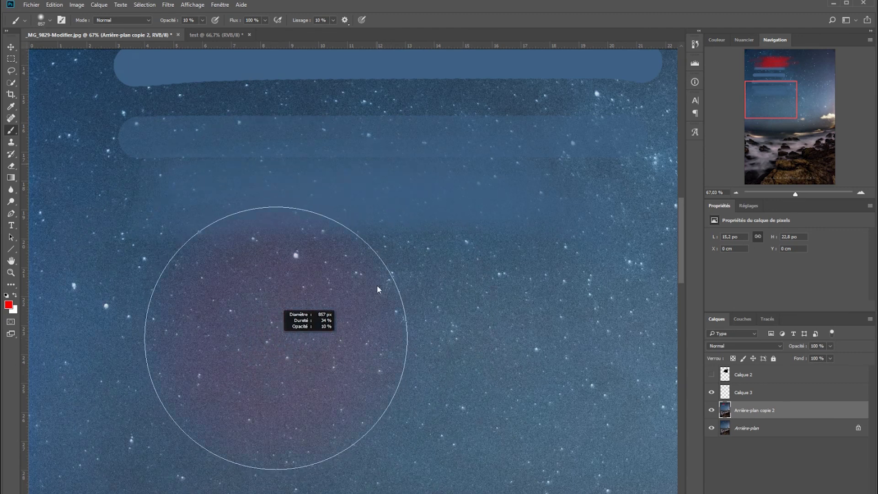
mouse_move(378, 285)
mouse_down()
mouse_move(379, 320)
mouse_move(352, 300)
mouse_up()
drag(349, 164, 349, 308)
drag(323, 349, 306, 171)
drag(306, 101, 306, 100)
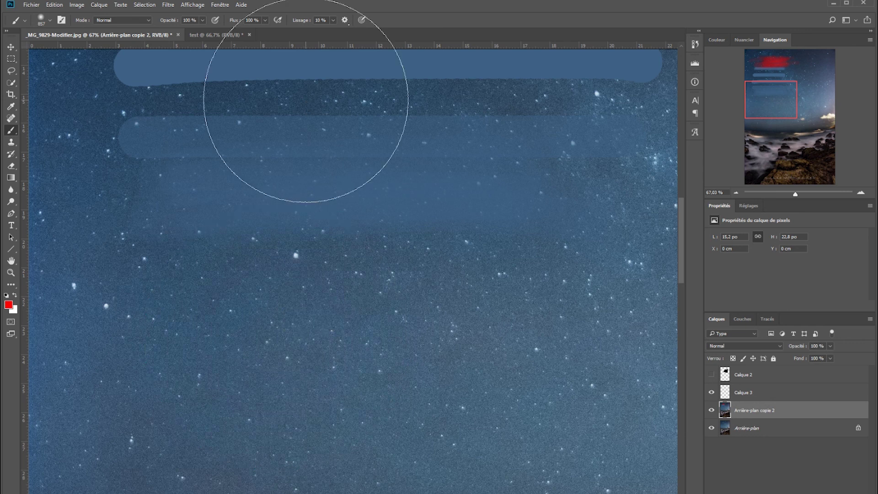
- Set the brush to 854 px and 20% opacity, and paint a red tint over the sky and the blue strokes
drag(327, 365, 328, 365)
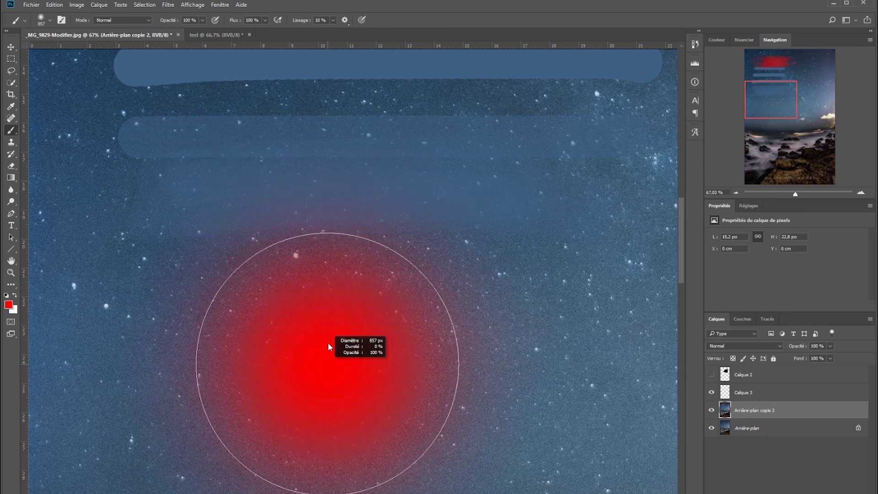
mouse_move(328, 185)
mouse_down()
mouse_move(325, 469)
mouse_move(335, 162)
mouse_up()
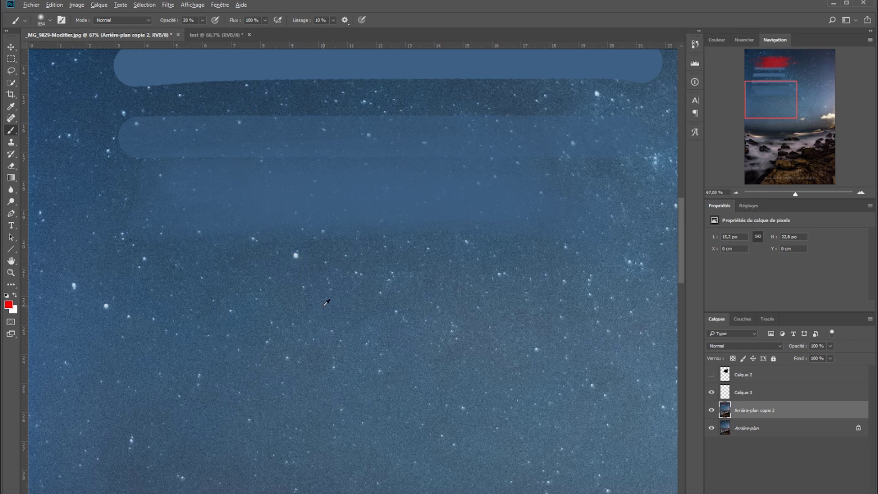
mouse_move(323, 306)
mouse_down()
mouse_move(329, 227)
mouse_move(332, 376)
mouse_move(334, 134)
mouse_up()
mouse_move(201, 337)
mouse_down()
mouse_move(539, 324)
mouse_move(186, 239)
mouse_move(157, 173)
mouse_move(474, 206)
mouse_up()
scroll(467, 251, up, 5)
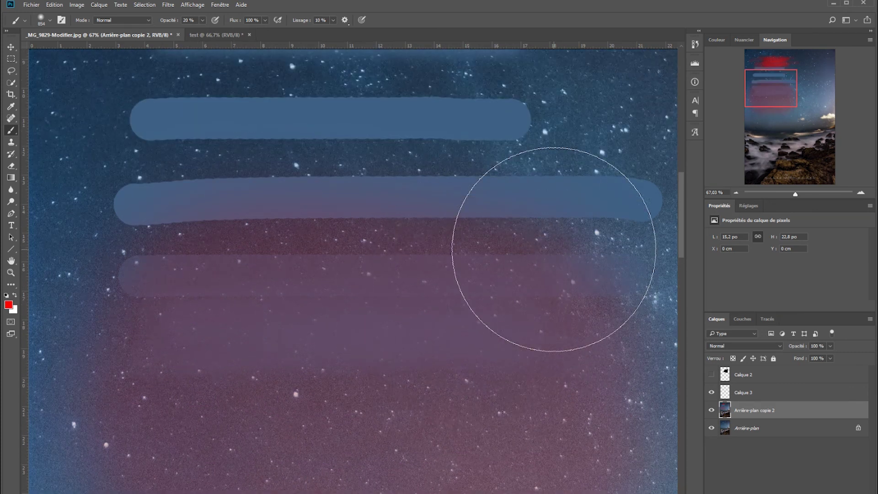
scroll(550, 252, up, 4)
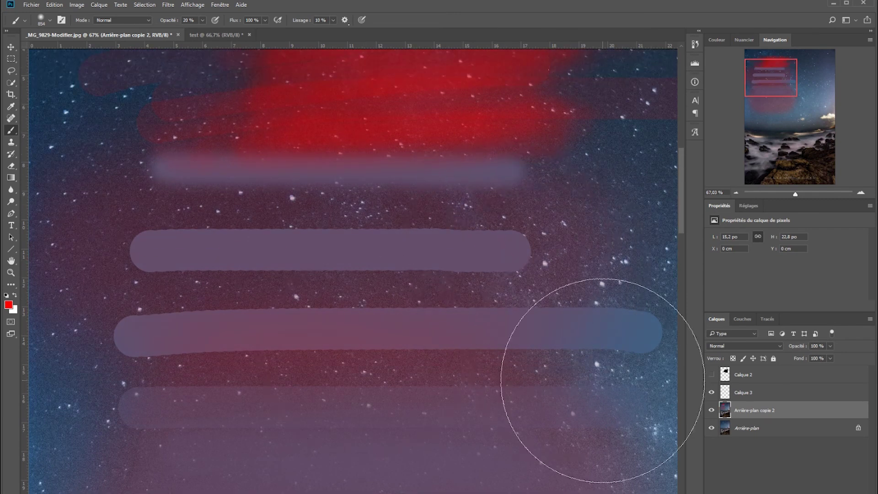